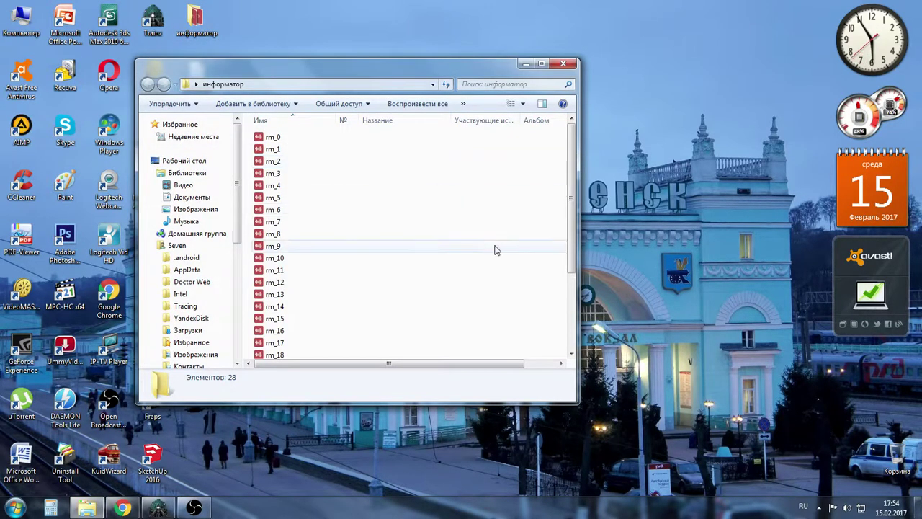
# Close the информатор folder window, switch to Google Chrome and open a fresh Аудио конвертер page on online-audio-converter.com.
pyautogui.moveTo(406, 64); pyautogui.dragTo(412, 31)
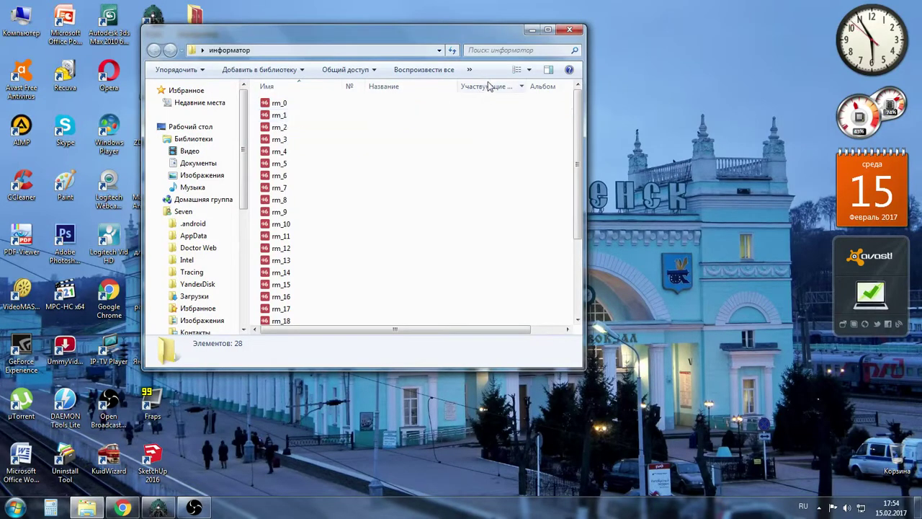
pyautogui.click(573, 30)
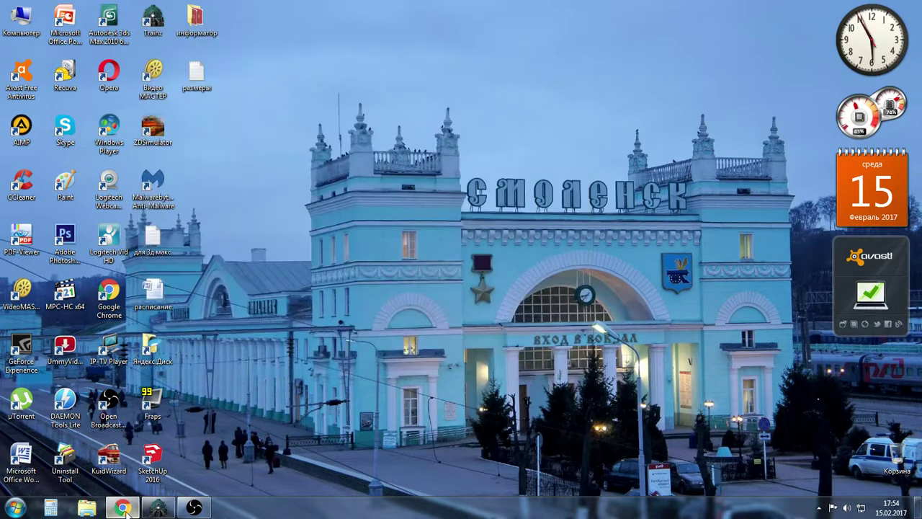
pyautogui.moveTo(126, 511)
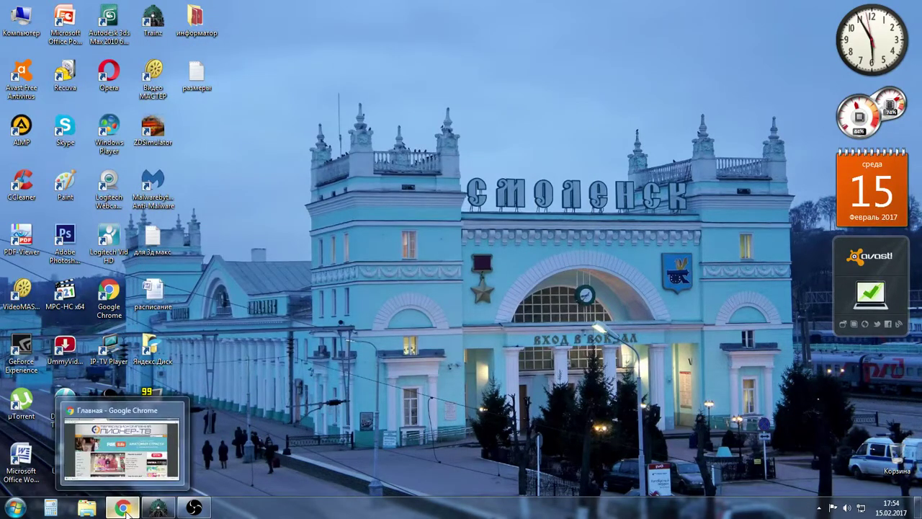
pyautogui.click(126, 511)
pyautogui.click(166, 9)
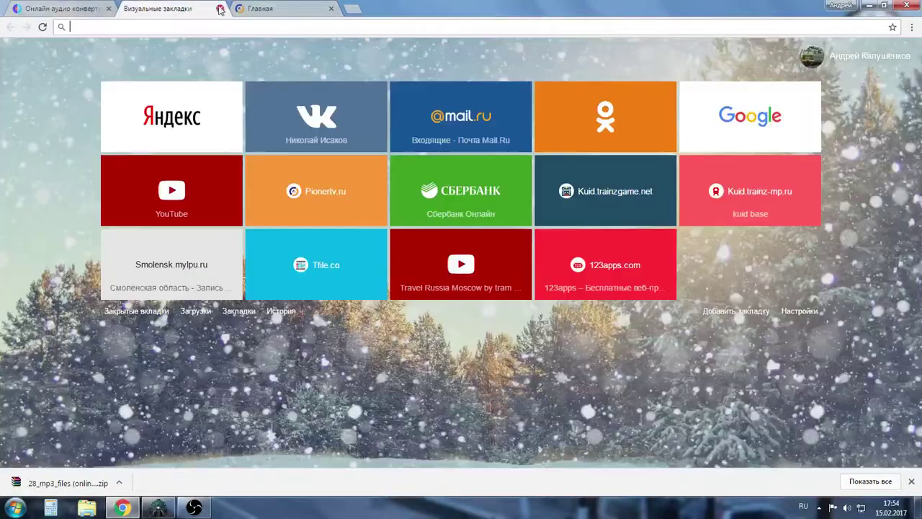
pyautogui.click(81, 10)
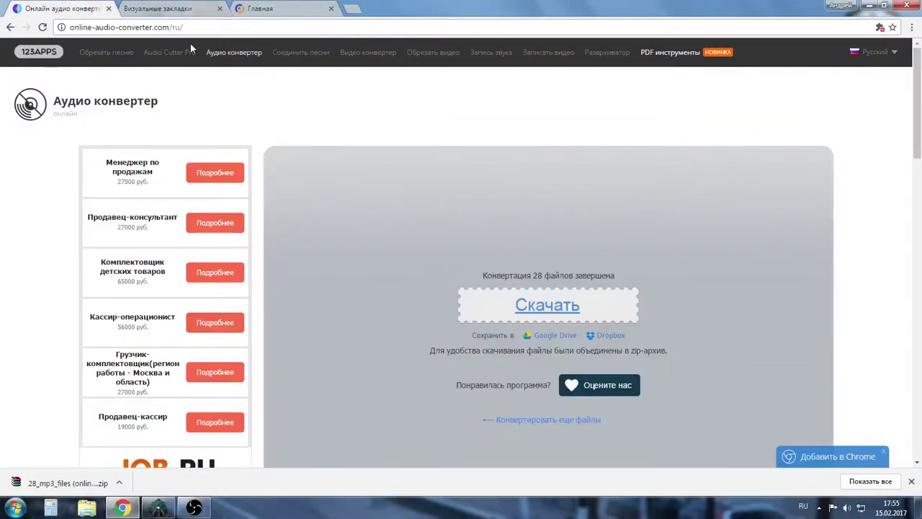
pyautogui.click(235, 52)
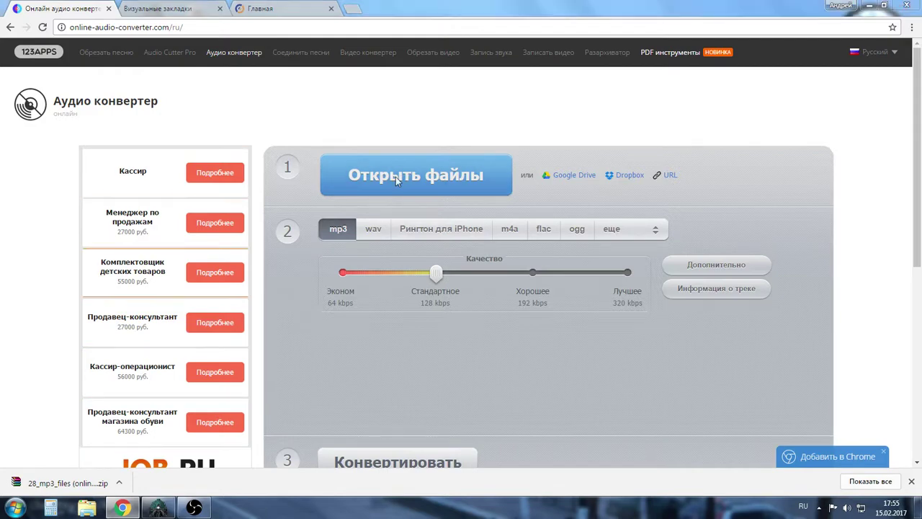
# Load all the sound files rm_0 to rm_27 from the информатор folder into the audio converter.
pyautogui.click(395, 177)
pyautogui.moveTo(606, 94); pyautogui.dragTo(309, 329)
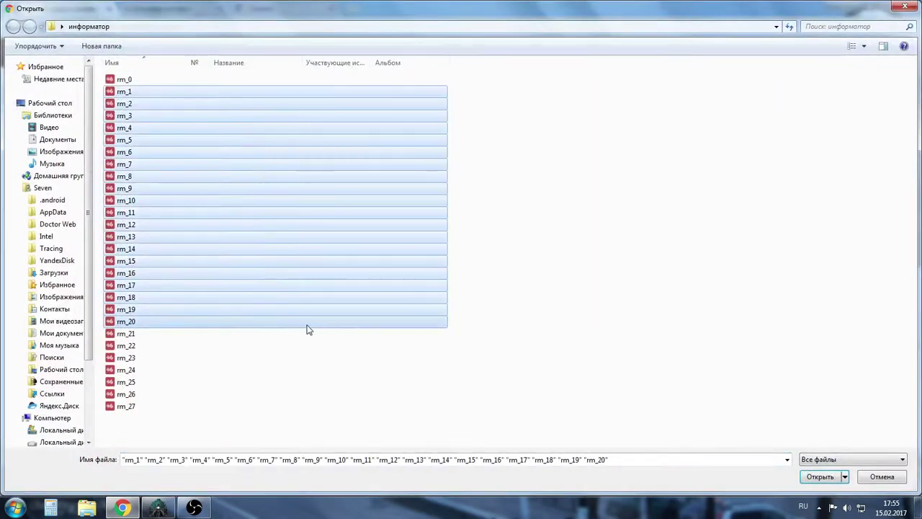
pyautogui.click(480, 345)
pyautogui.moveTo(580, 437); pyautogui.dragTo(153, 79)
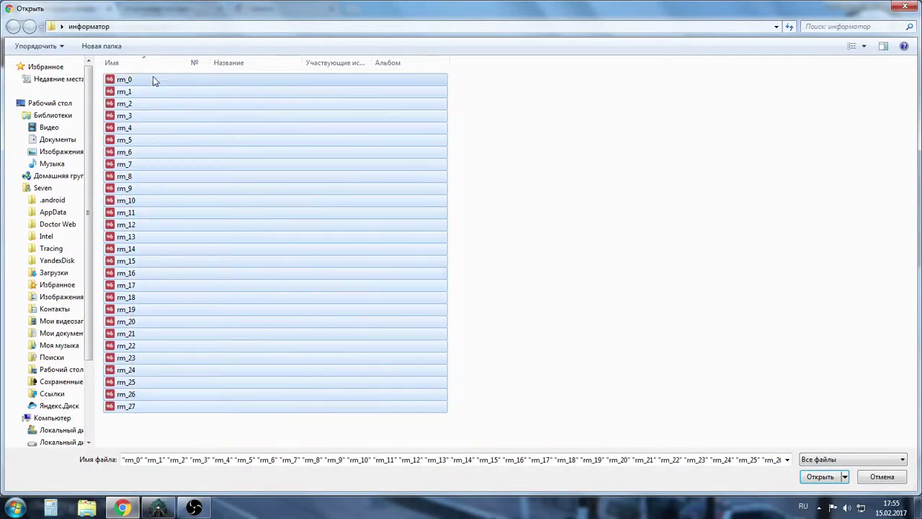
pyautogui.click(809, 478)
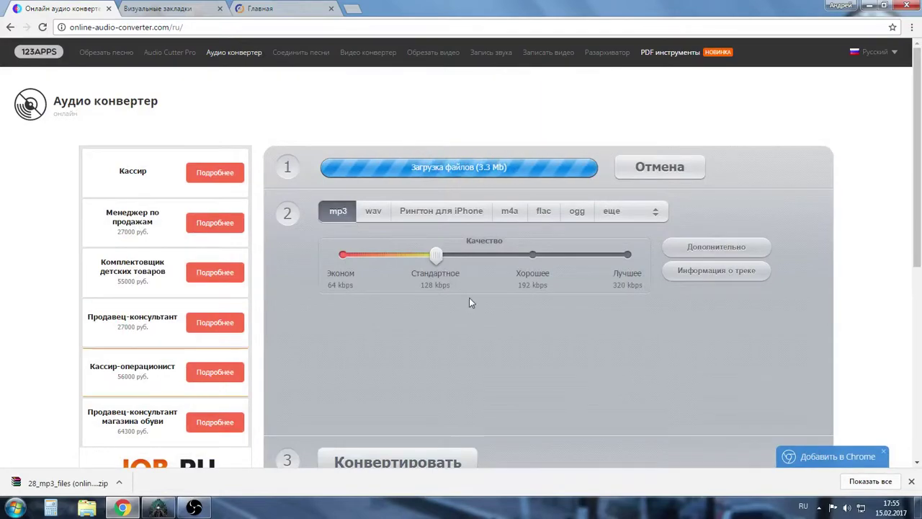
# Convert the loaded sound files to wav format.
pyautogui.scroll(-10, 397, 281)
pyautogui.scroll(-5, 398, 286)
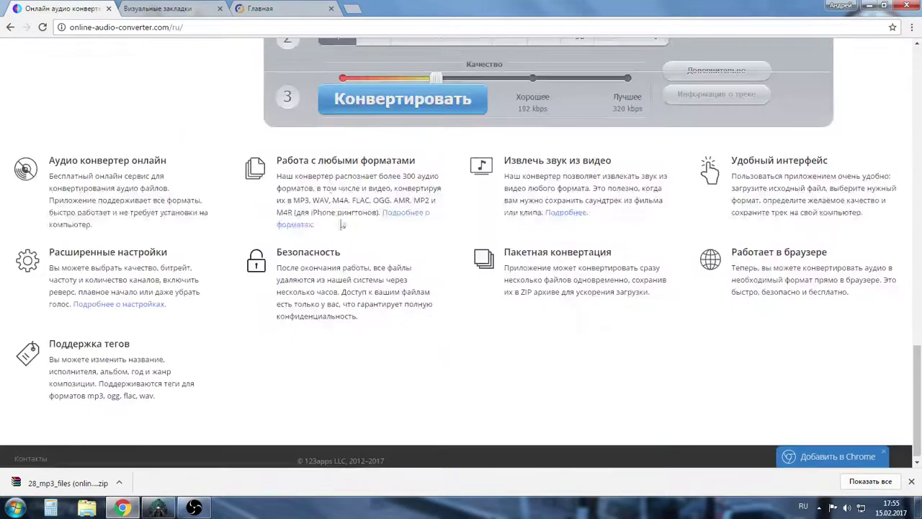
pyautogui.scroll(2, 330, 164)
pyautogui.click(371, 150)
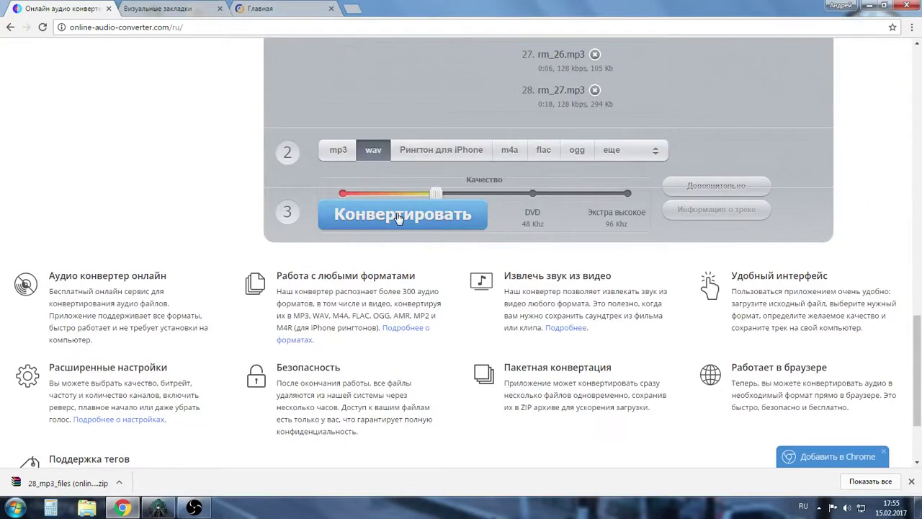
pyautogui.click(398, 217)
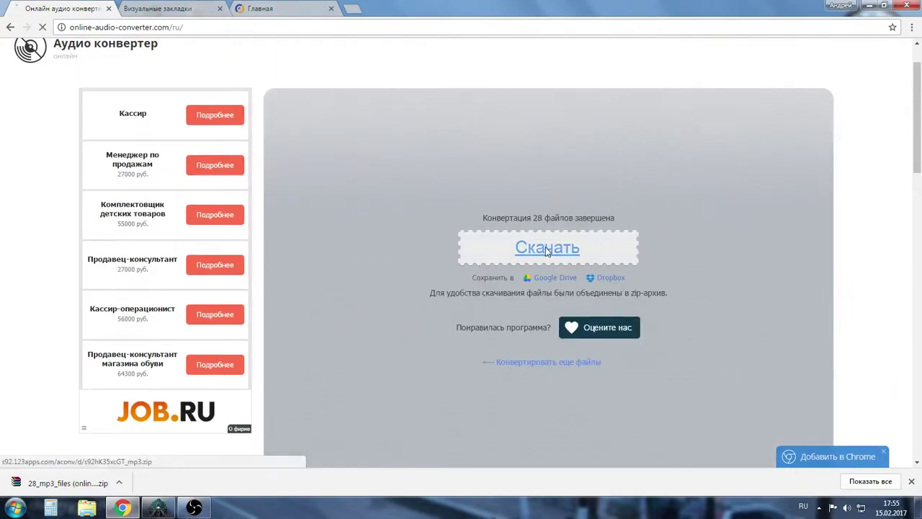
# Download the 28_wav_files zip archive into the информатор folder on the desktop and close the browser.
pyautogui.click(546, 250)
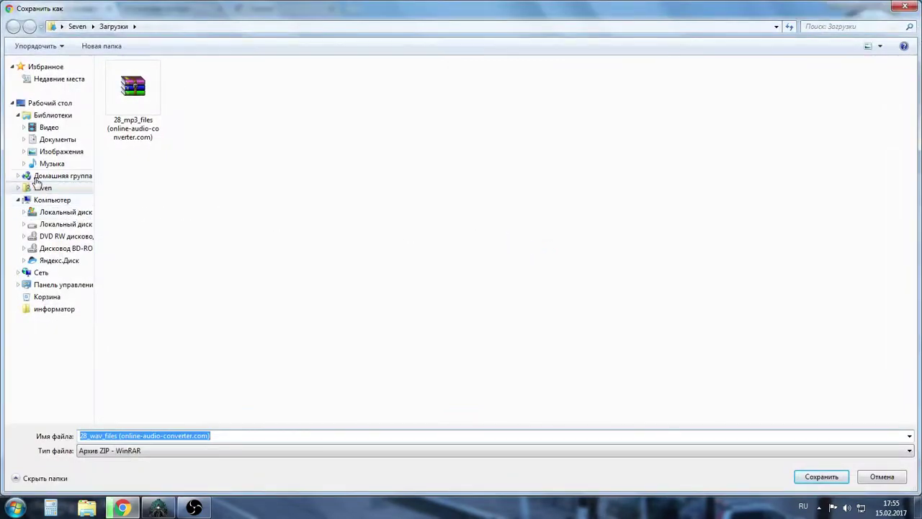
pyautogui.click(54, 103)
pyautogui.doubleClick(166, 107)
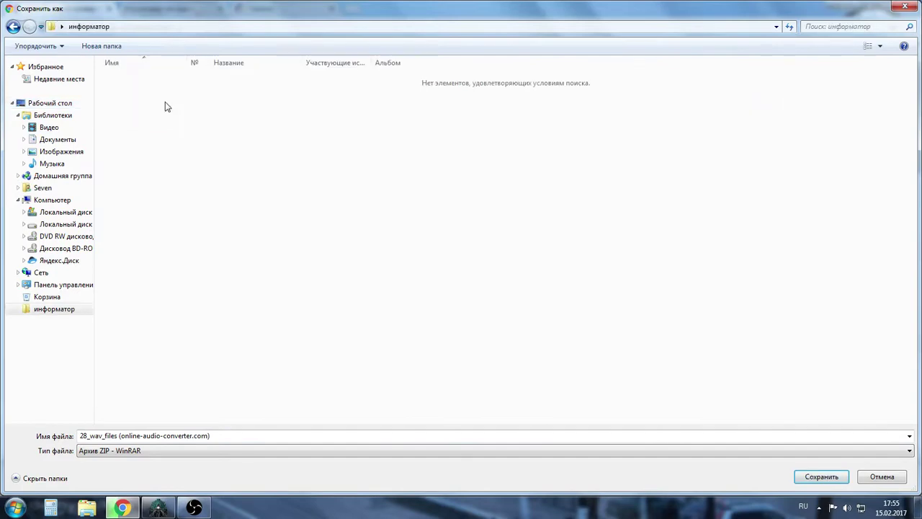
pyautogui.click(820, 479)
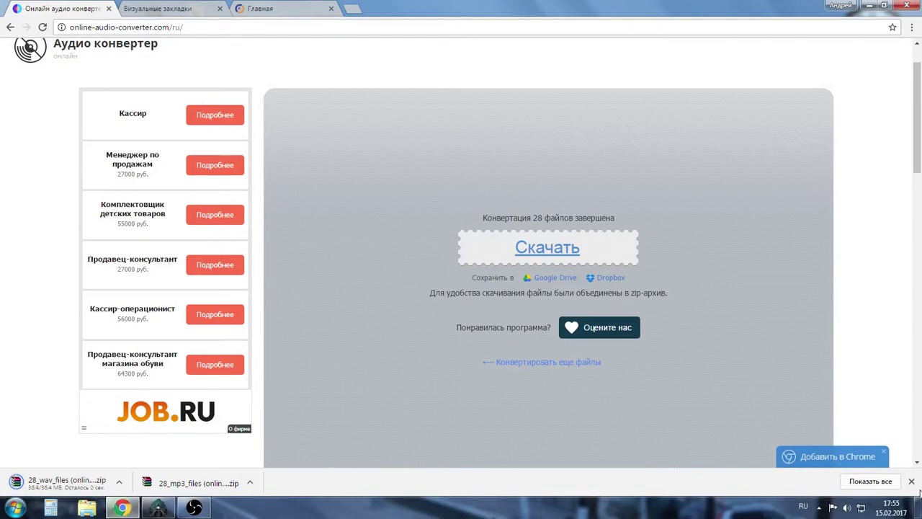
pyautogui.click(912, 481)
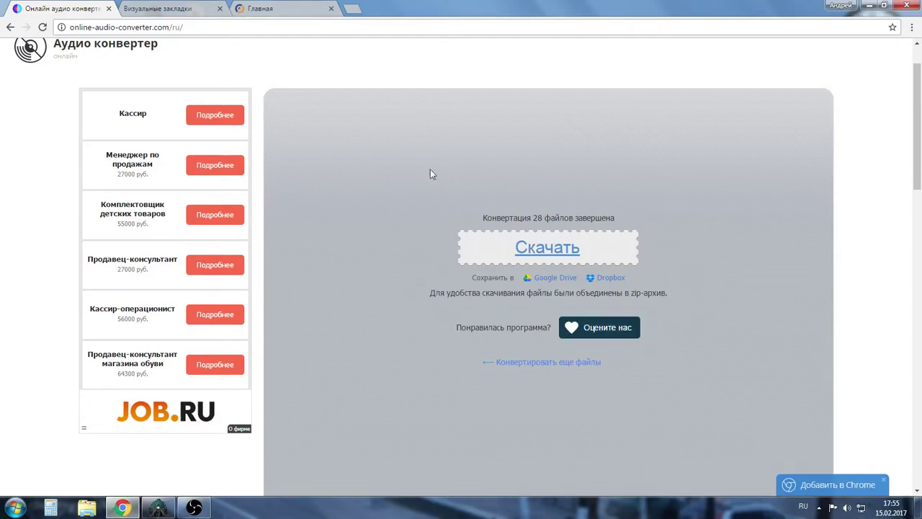
pyautogui.click(907, 5)
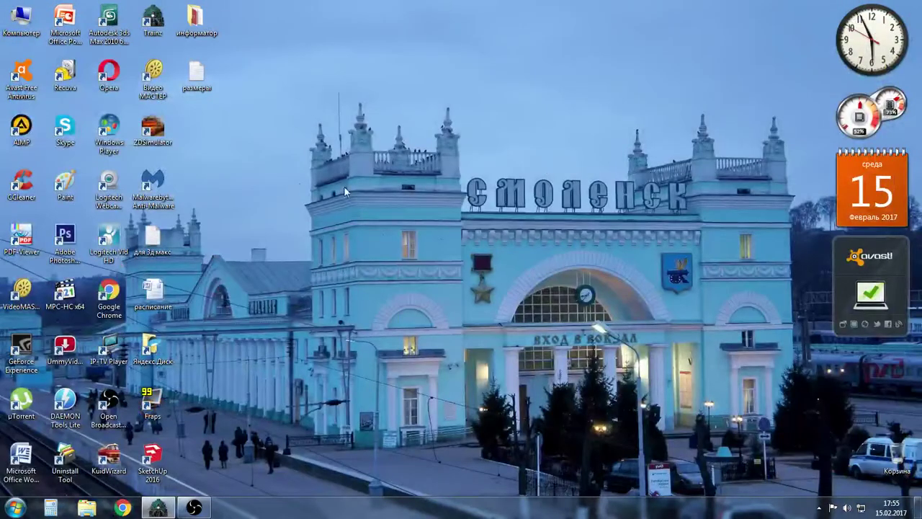
# Delete the MP3 files rm_0 to rm_27 from the desktop folder информатор, keeping the wav archive.
pyautogui.doubleClick(193, 22)
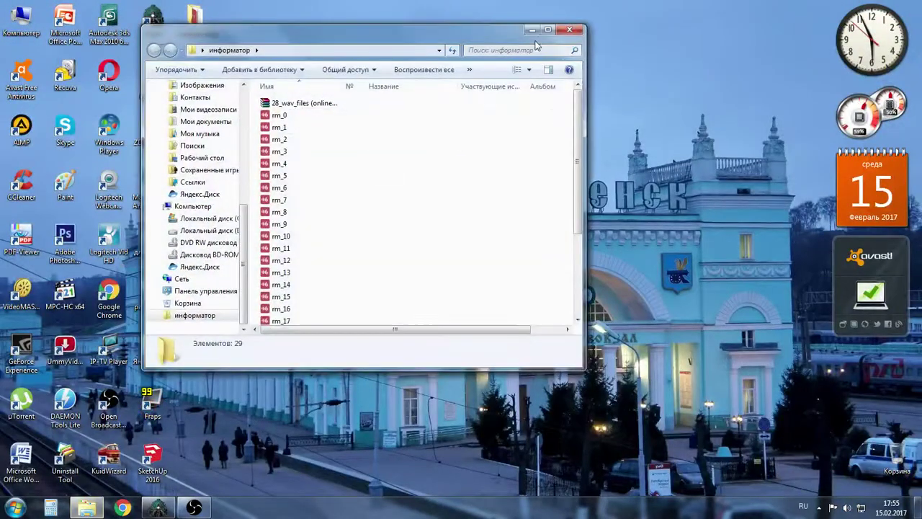
pyautogui.click(548, 30)
pyautogui.moveTo(550, 93); pyautogui.dragTo(122, 332)
pyautogui.moveTo(145, 329); pyautogui.dragTo(497, 397)
pyautogui.moveTo(598, 416); pyautogui.dragTo(193, 88)
pyautogui.rightClick(193, 87)
pyautogui.click(302, 300)
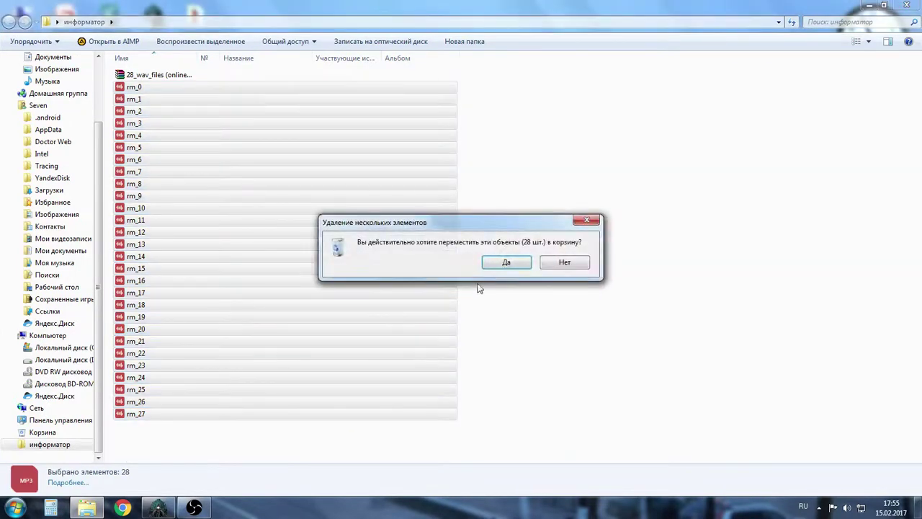
pyautogui.click(504, 262)
# Extract the 28_wav_files archive into the current folder, delete the archive and close the folder window.
pyautogui.click(128, 75)
pyautogui.rightClick(129, 75)
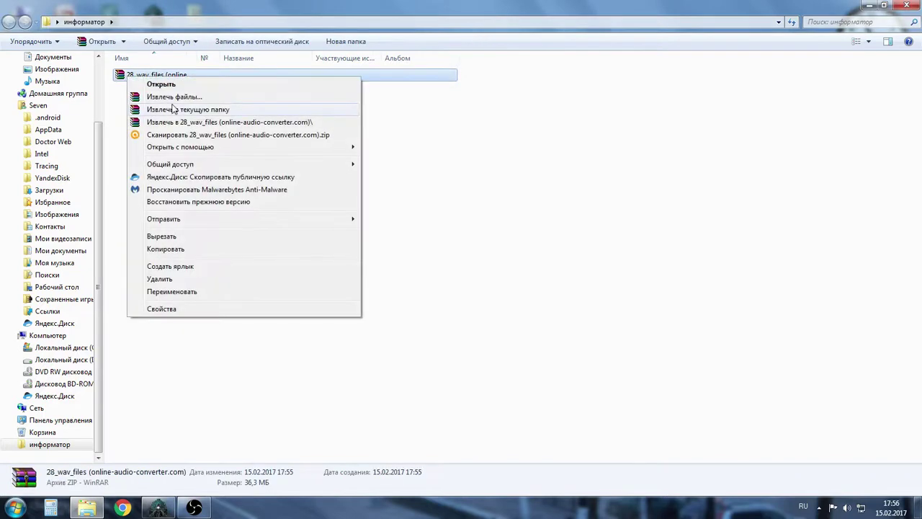
pyautogui.click(173, 109)
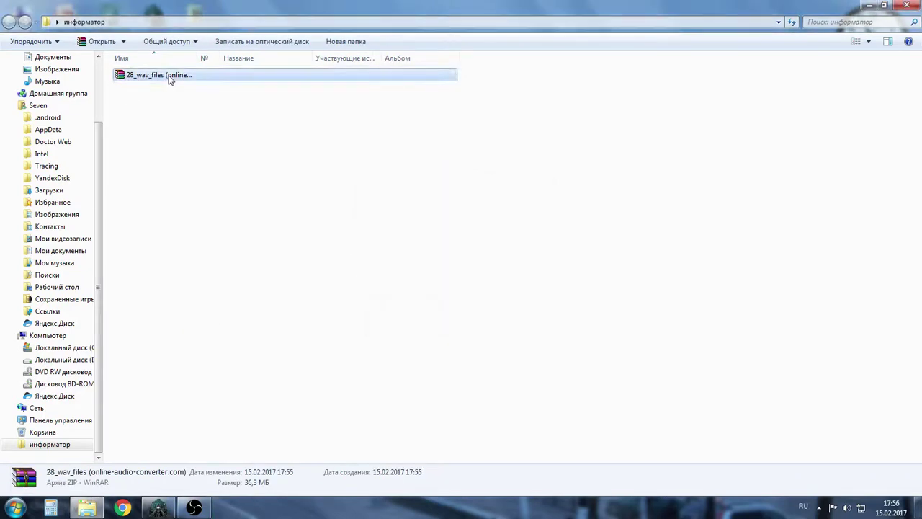
pyautogui.rightClick(169, 76)
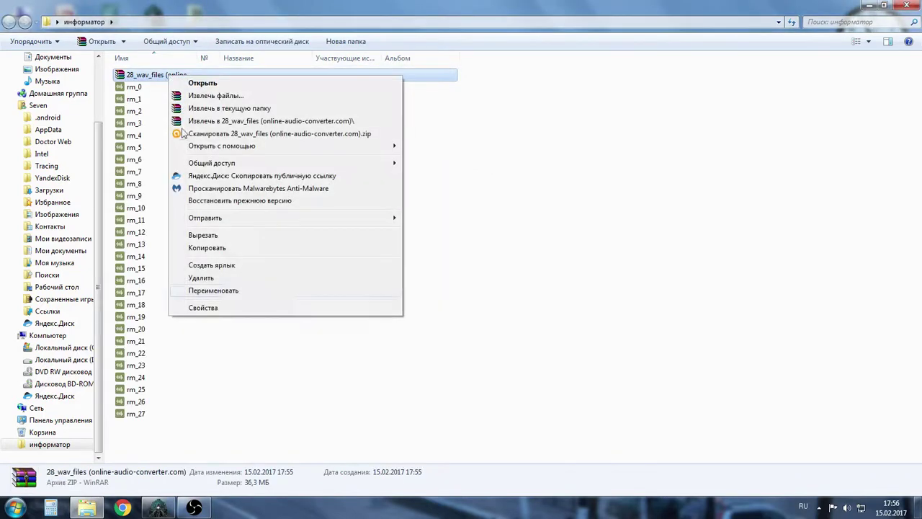
pyautogui.click(218, 279)
pyautogui.click(505, 300)
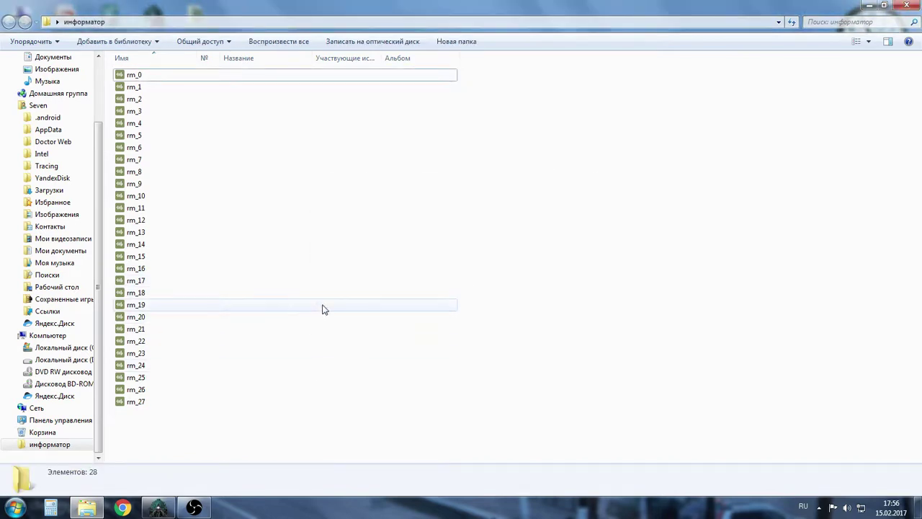
pyautogui.click(913, 6)
# Switch to Content Manager and search the assets for "sound_inform".
pyautogui.moveTo(158, 508)
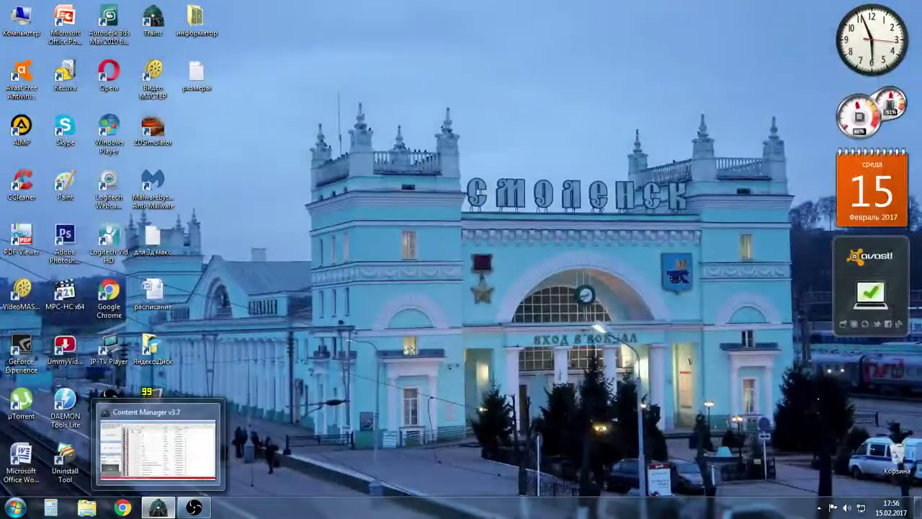
pyautogui.click(157, 441)
pyautogui.click(51, 204)
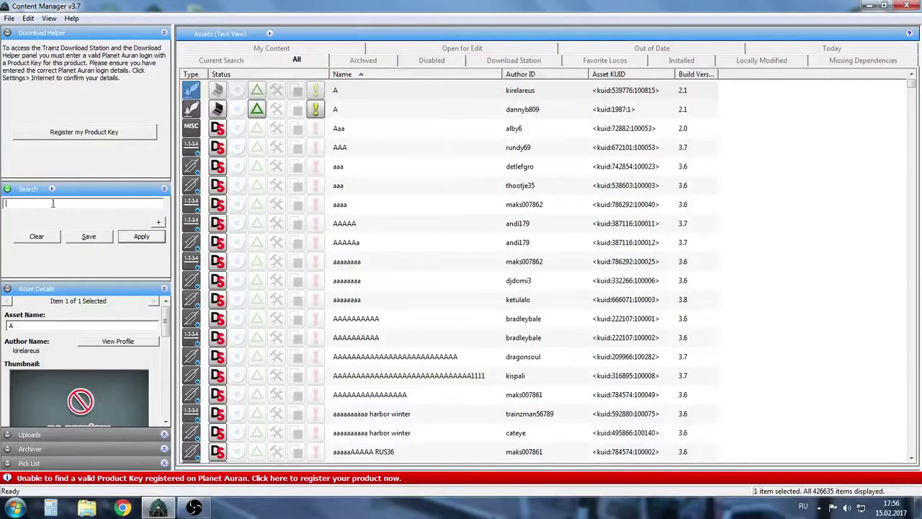
pyautogui.hotkey('alt', 'shift')
pyautogui.write('sound_inform')
pyautogui.press('Return')
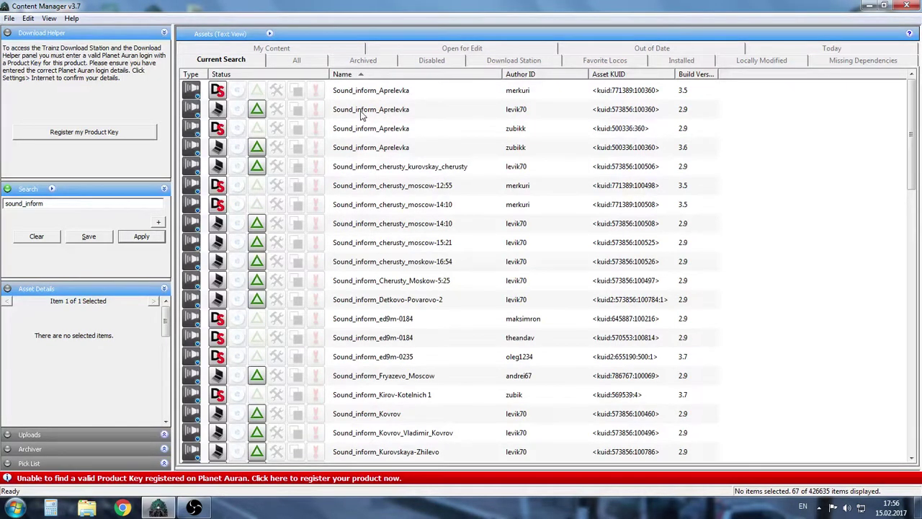
# Clone the Sound_inform_Aprelevka asset with KUID <kuid:573856:100360>.
pyautogui.click(364, 113)
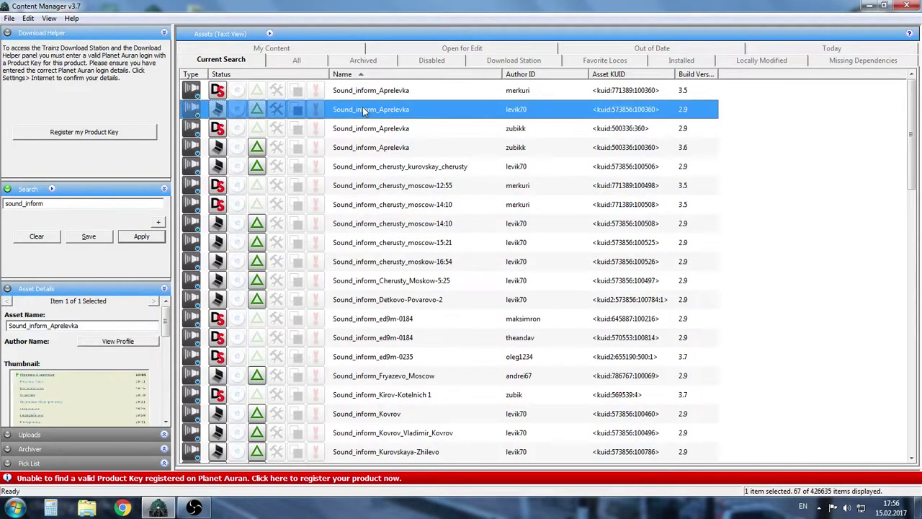
pyautogui.rightClick(365, 112)
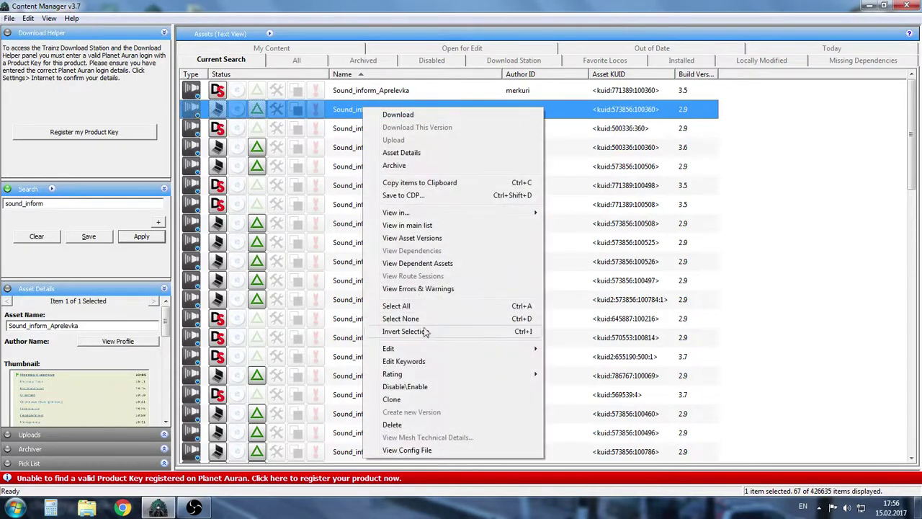
pyautogui.click(394, 400)
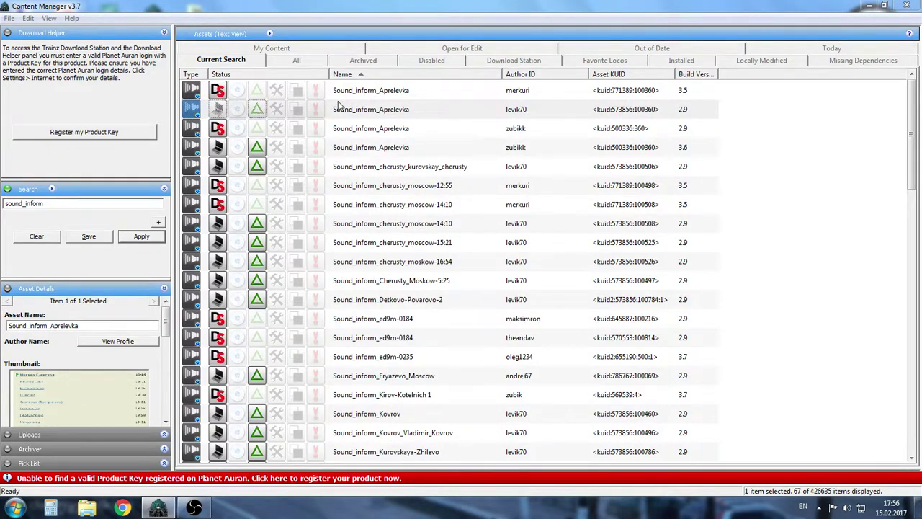
# Open the cloned Sound_inform_Aprelevka asset for editing in Explorer.
pyautogui.click(323, 87)
pyautogui.rightClick(323, 86)
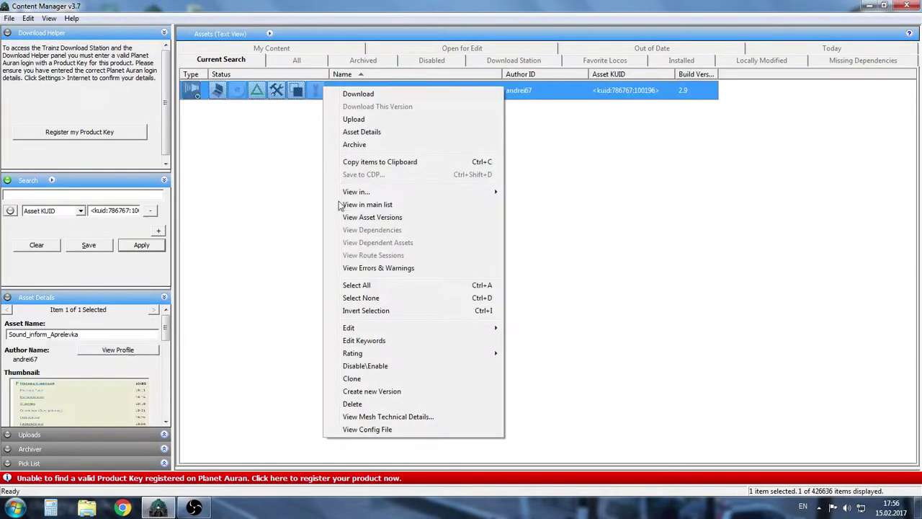
pyautogui.moveTo(382, 328)
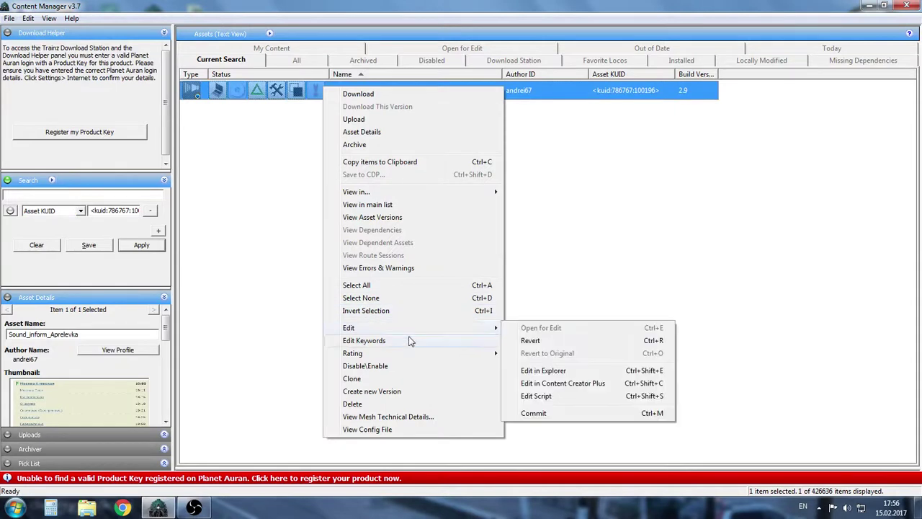
pyautogui.click(540, 374)
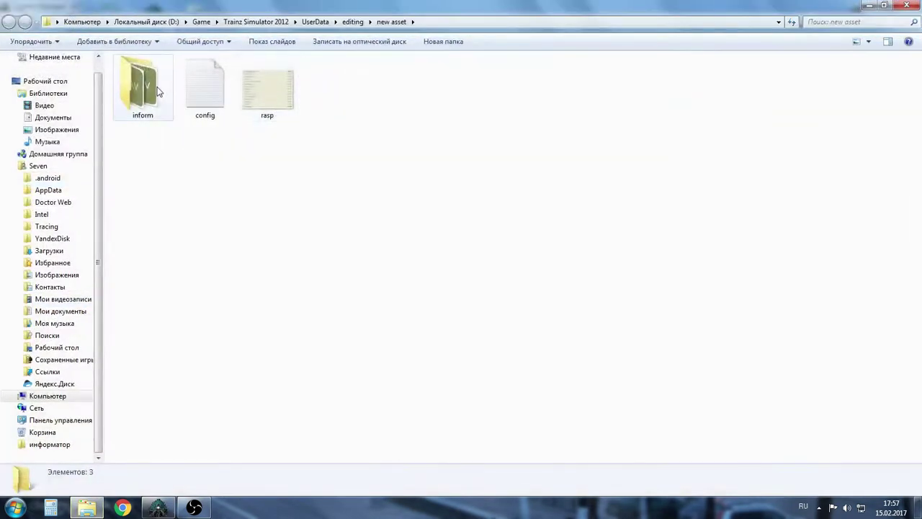
# Delete all the rm_ WAV files, rm_0 through rm_56, from the cloned asset's inform folder.
pyautogui.doubleClick(153, 87)
pyautogui.scroll(-3, 216, 184)
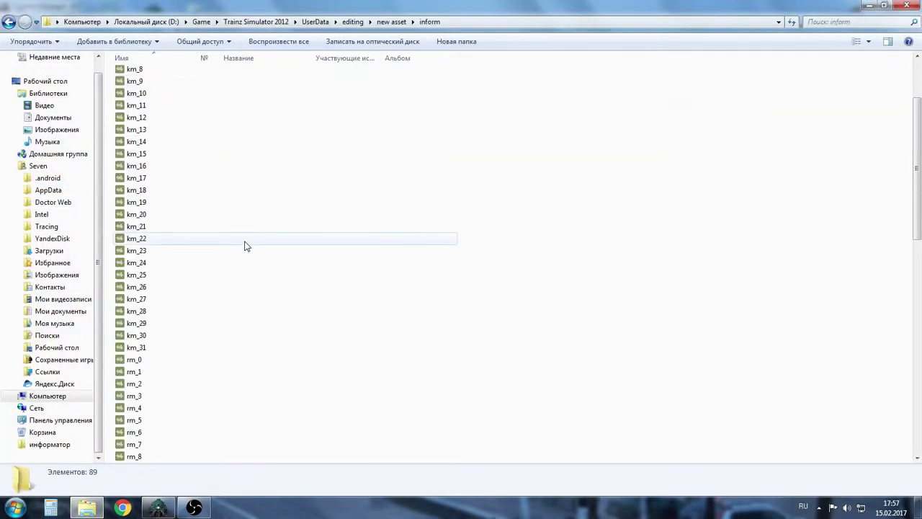
pyautogui.moveTo(606, 376); pyautogui.dragTo(318, 465)
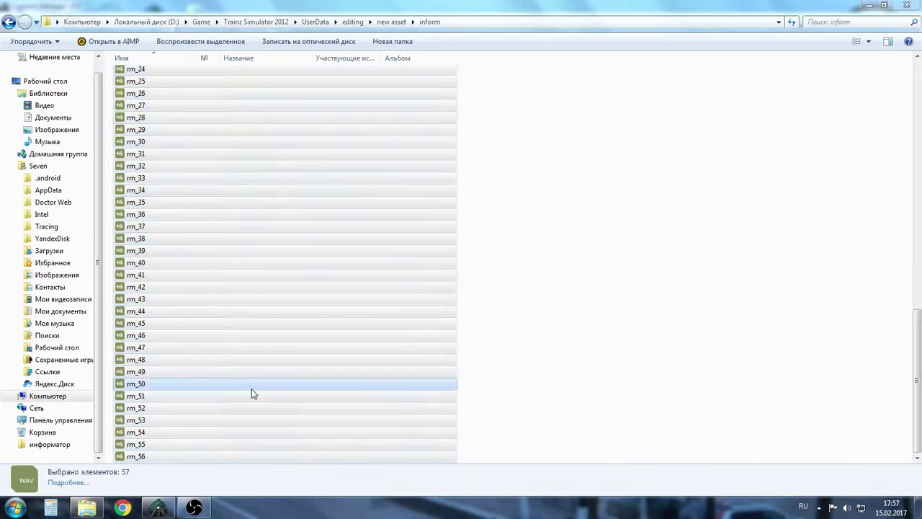
pyautogui.rightClick(242, 338)
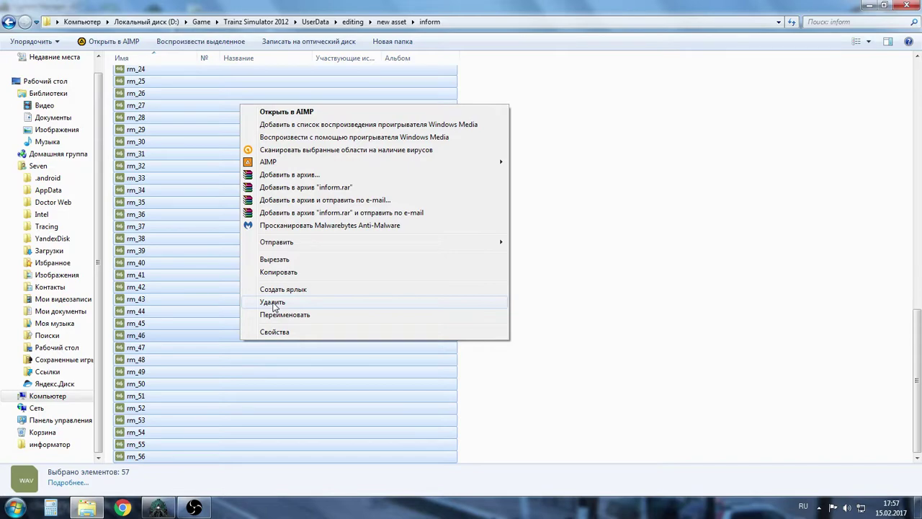
pyautogui.click(278, 305)
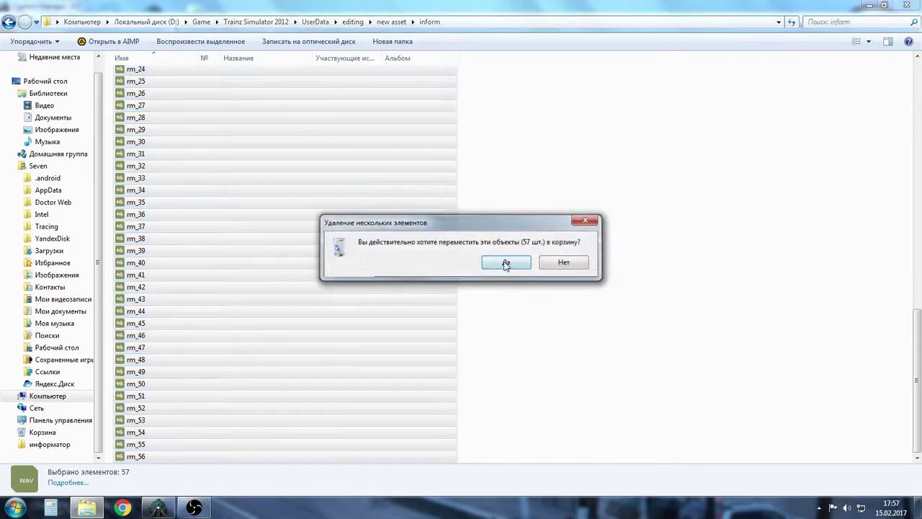
pyautogui.click(552, 264)
# Copy rm_0 through rm_27 from the информатор desktop folder into the cloned asset's inform folder.
pyautogui.click(872, 6)
pyautogui.click(883, 6)
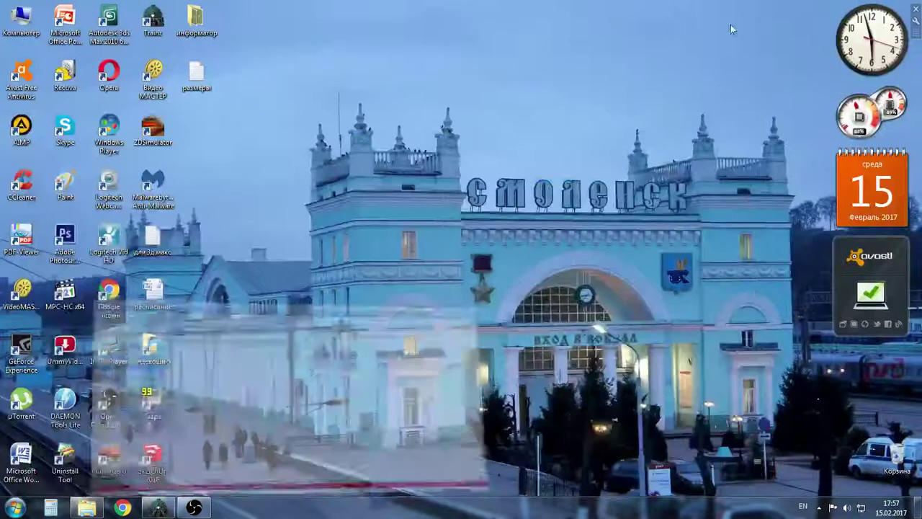
pyautogui.doubleClick(202, 25)
pyautogui.moveTo(454, 119); pyautogui.dragTo(267, 357)
pyautogui.moveTo(561, 415); pyautogui.dragTo(190, 74)
pyautogui.rightClick(190, 74)
pyautogui.click(229, 260)
pyautogui.click(239, 258)
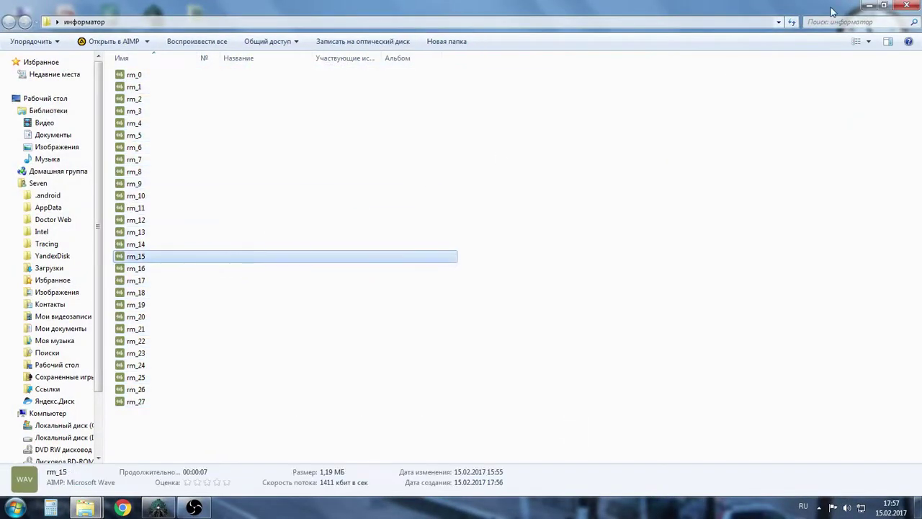
pyautogui.click(872, 5)
pyautogui.click(69, 443)
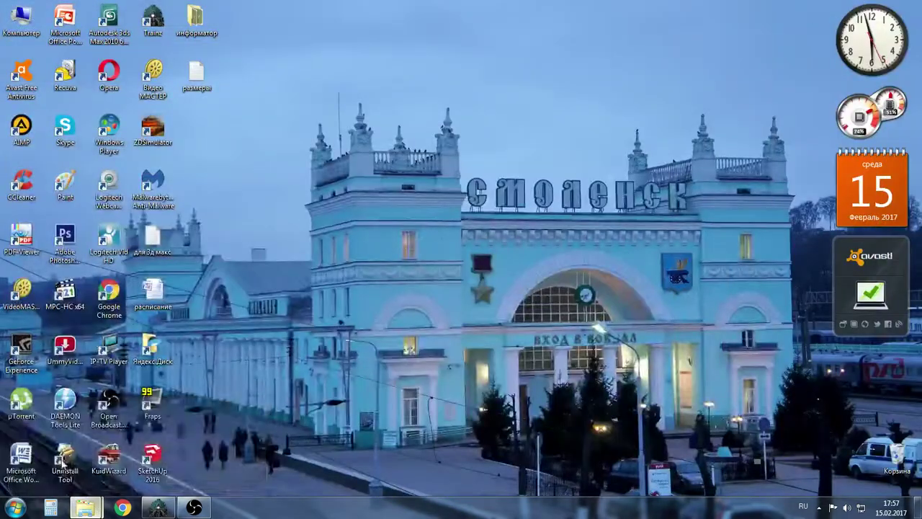
pyautogui.rightClick(574, 268)
pyautogui.click(609, 347)
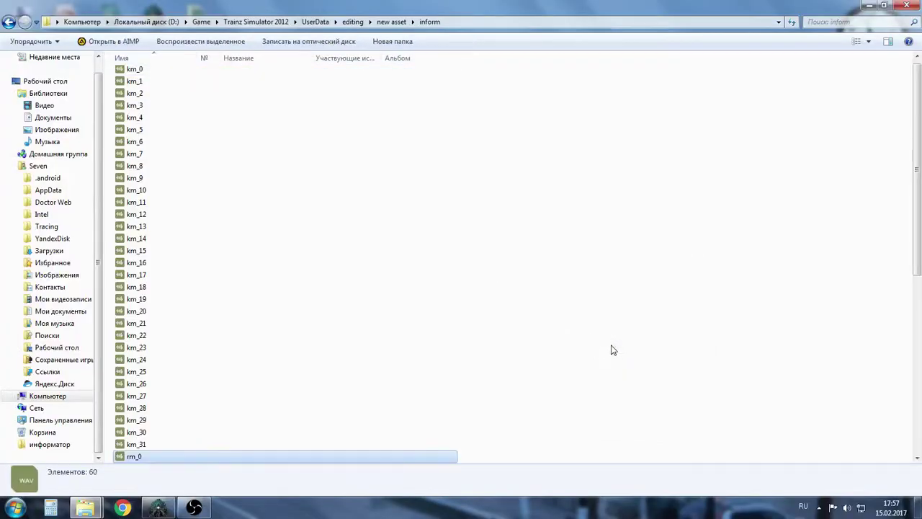
# Open the new asset's config file and set its username value to "Sound_inform_Moscow_Domodedovo".
pyautogui.click(393, 23)
pyautogui.doubleClick(206, 107)
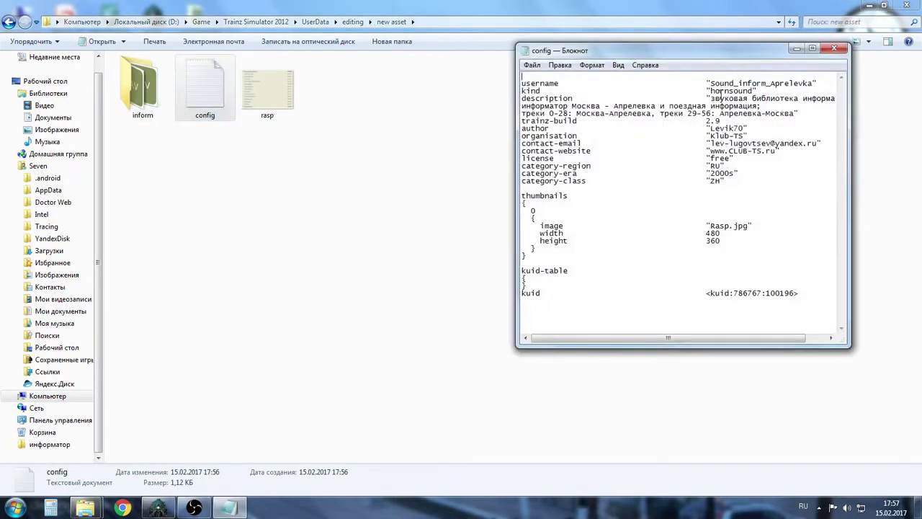
pyautogui.click(817, 52)
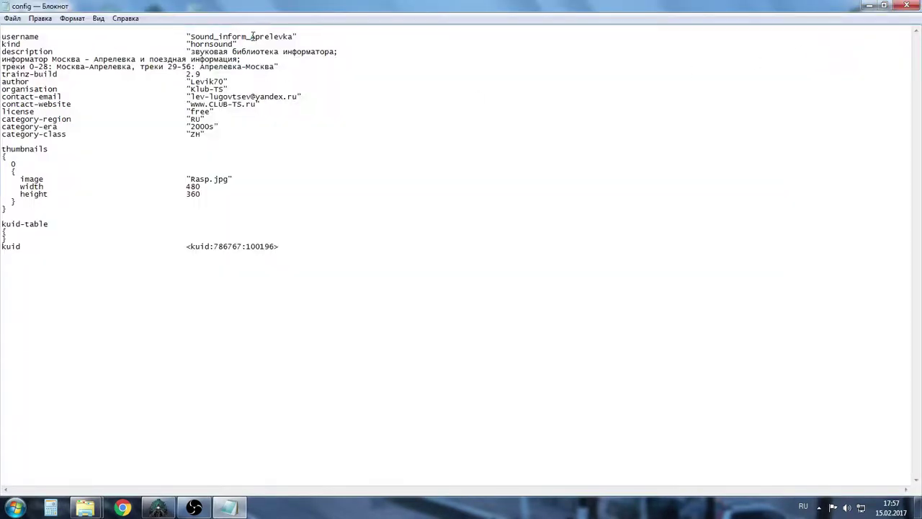
pyautogui.moveTo(251, 36); pyautogui.dragTo(279, 36)
pyautogui.press('alt')
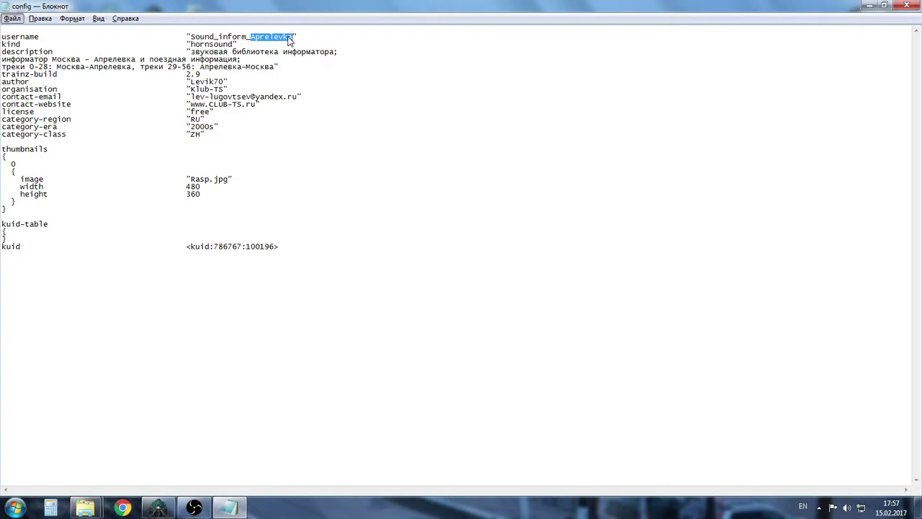
pyautogui.press('Escape')
pyautogui.write('Mosco')
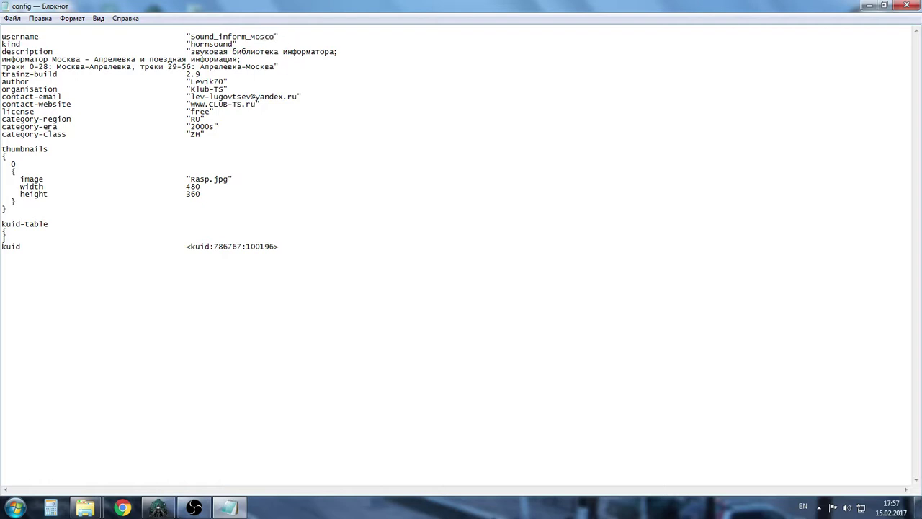
pyautogui.press('BackSpace')
pyautogui.press('BackSpace')
pyautogui.press('BackSpace')
pyautogui.press('BackSpace')
pyautogui.write('scow_Domodedovo')
# Delete the track-numbering line from the config description and change the route's destination from Апрелевка to Домодедово.
pyautogui.moveTo(307, 70); pyautogui.dragTo(3, 68)
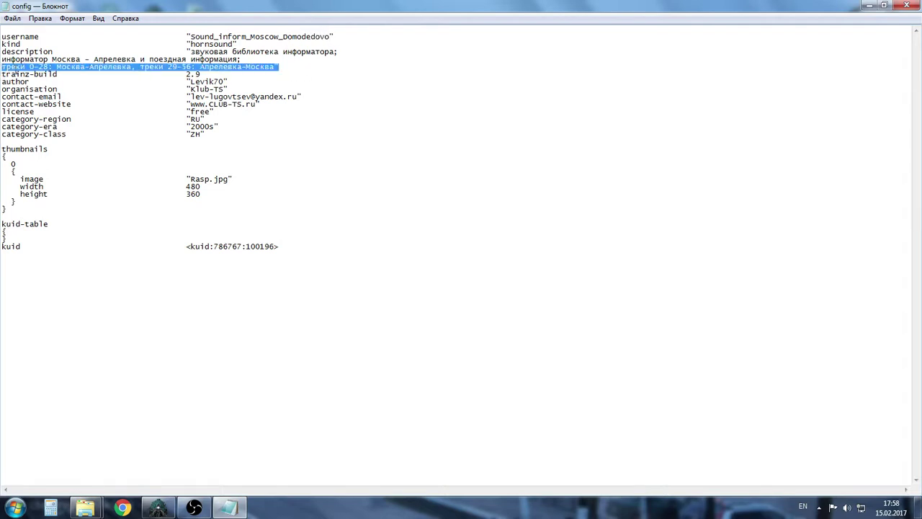
pyautogui.press('Delete')
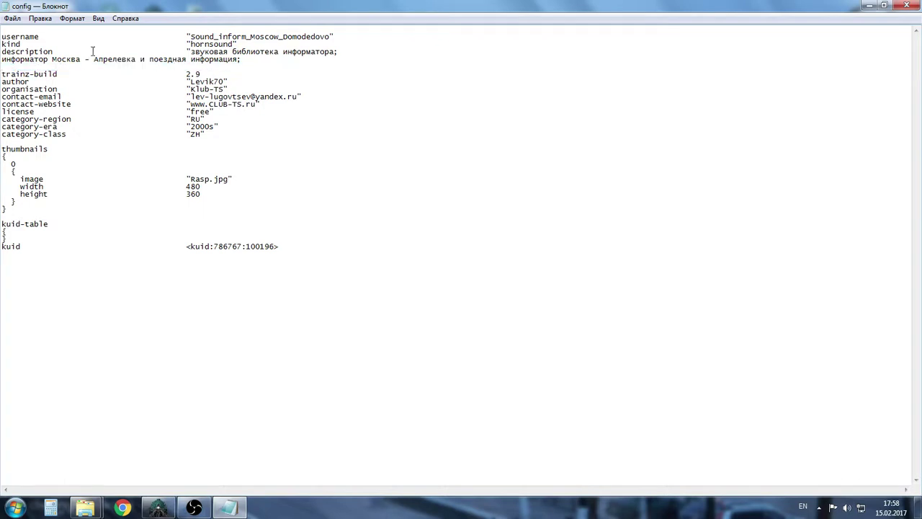
pyautogui.moveTo(93, 60); pyautogui.dragTo(134, 62)
pyautogui.hotkey('alt', 'shift')
pyautogui.write('Д')
pyautogui.write('омодедов')
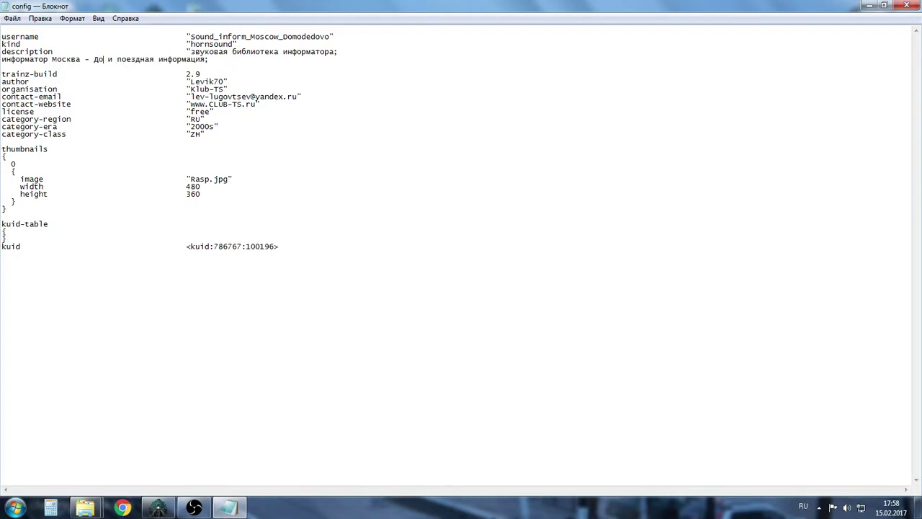
pyautogui.write('о')
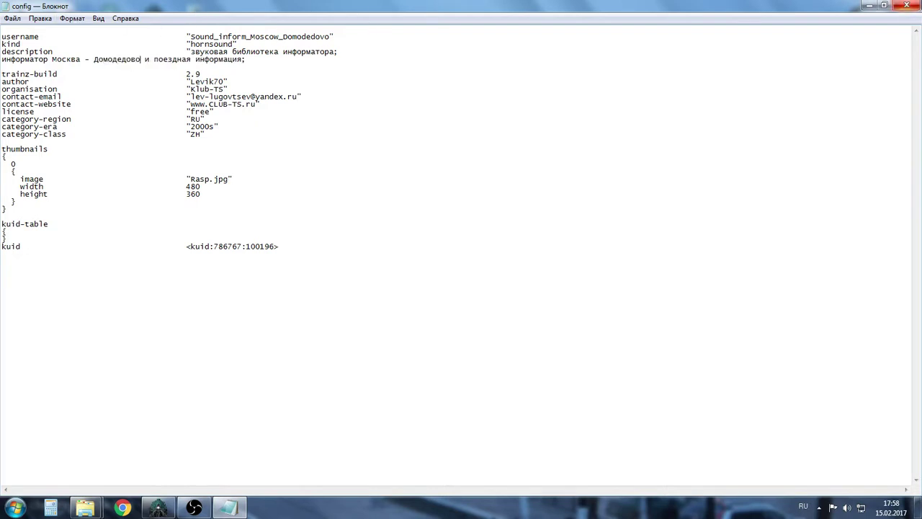
# Close the config file, saving its changes, and close the asset's folder window.
pyautogui.click(906, 5)
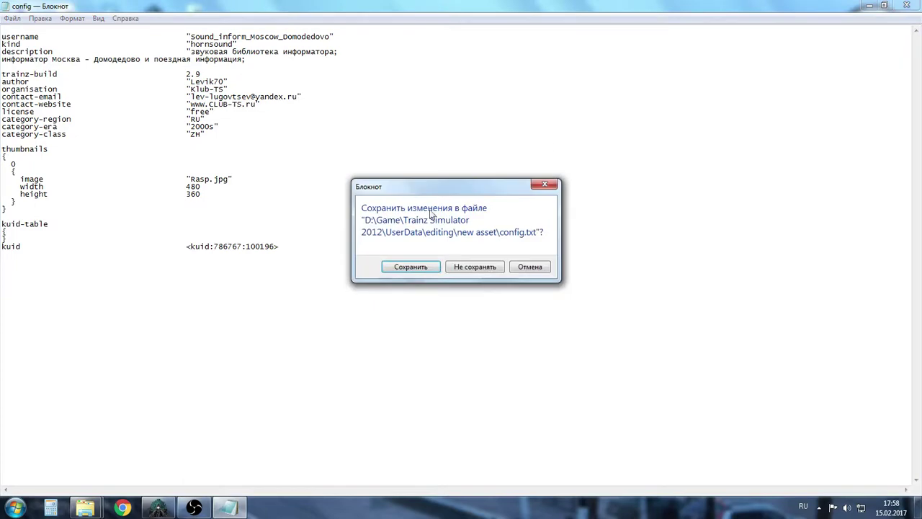
pyautogui.click(408, 268)
pyautogui.click(909, 6)
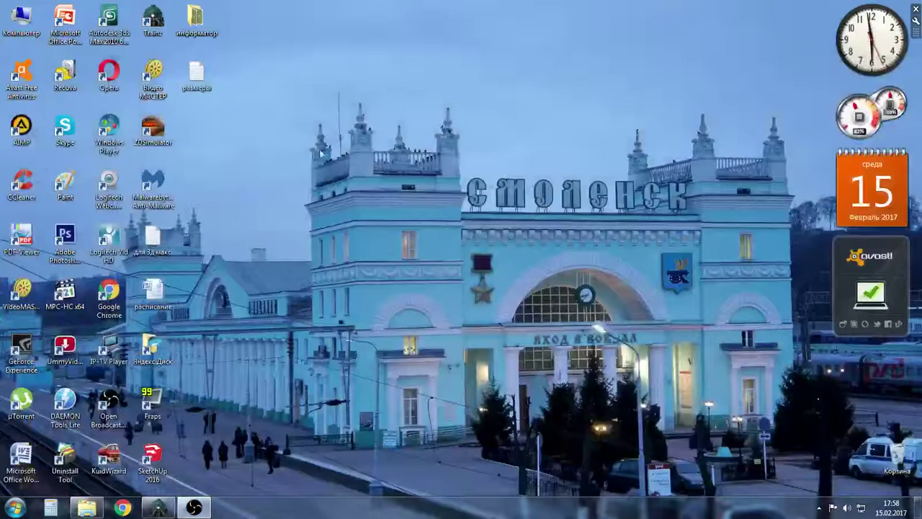
# Switch to Content Manager and commit the edited Sound_inform_Aprelevka clone with KUID <kuid:786767:100196>.
pyautogui.click(158, 509)
pyautogui.click(346, 90)
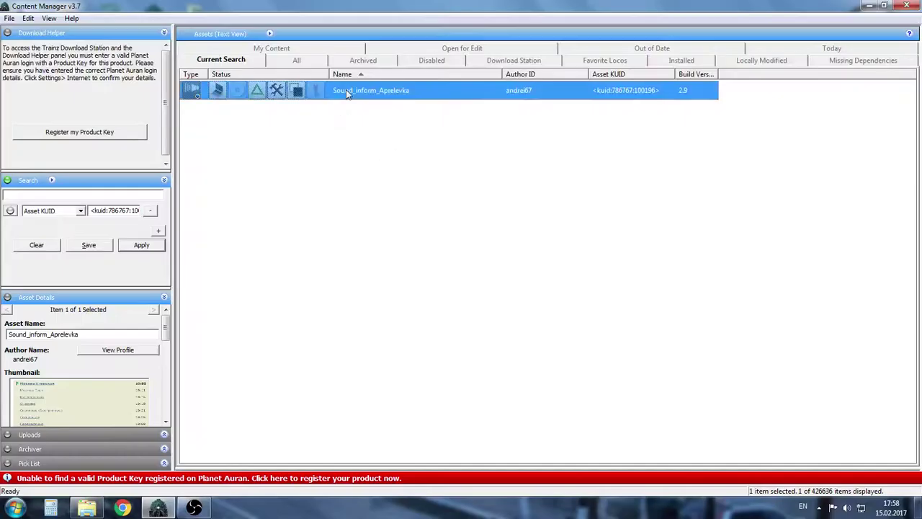
pyautogui.rightClick(346, 89)
pyautogui.moveTo(424, 333)
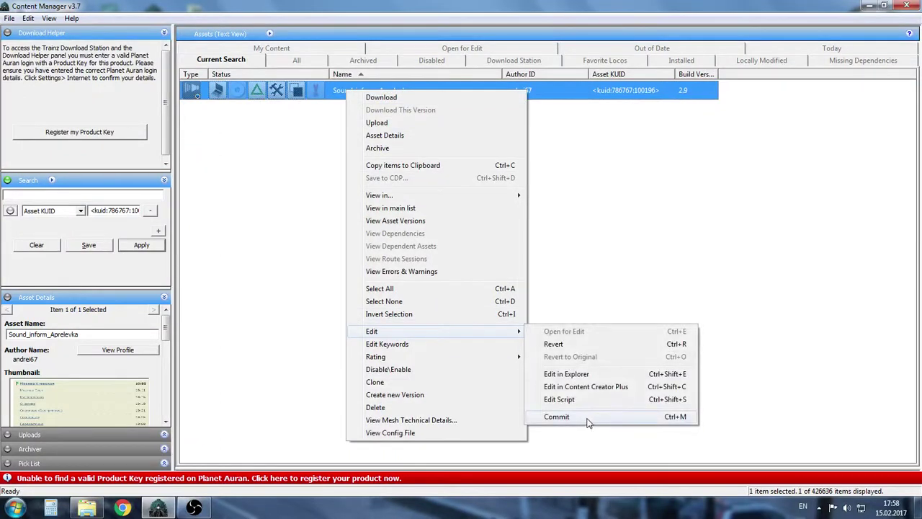
pyautogui.click(588, 420)
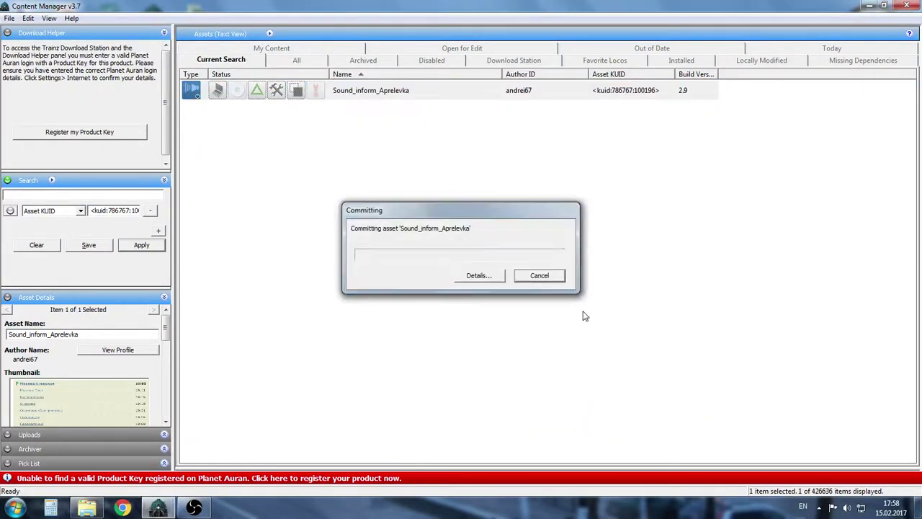
# Select the KUID in the asset details of the committed Sound inform Moscow Domodedovo asset.
pyautogui.click(368, 98)
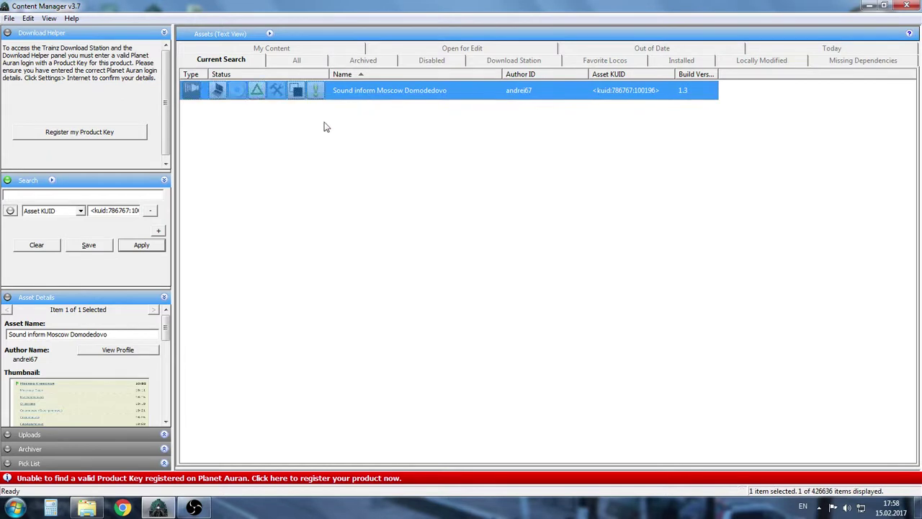
pyautogui.moveTo(166, 323); pyautogui.dragTo(160, 414)
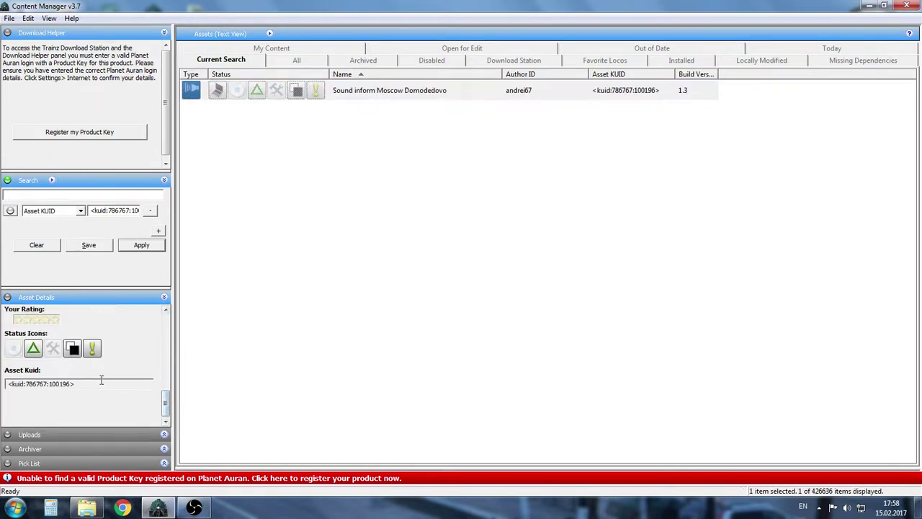
pyautogui.doubleClick(102, 379)
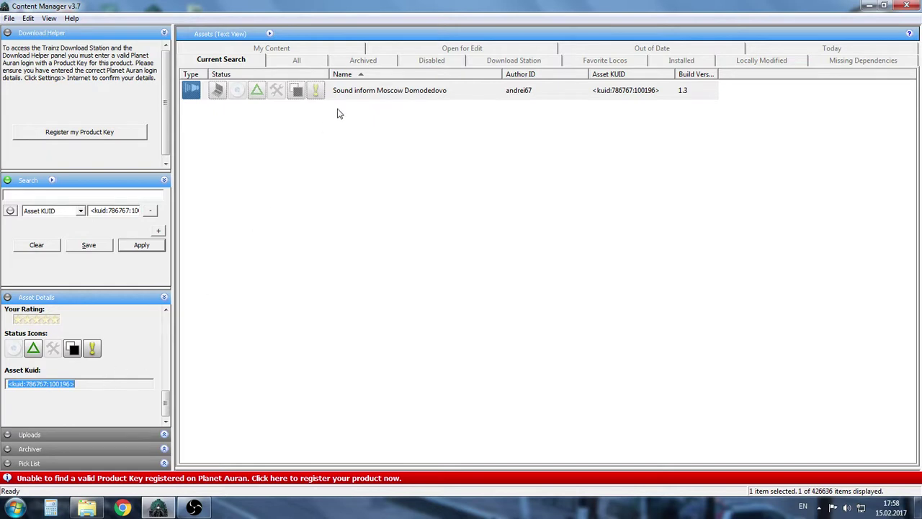
pyautogui.click(356, 91)
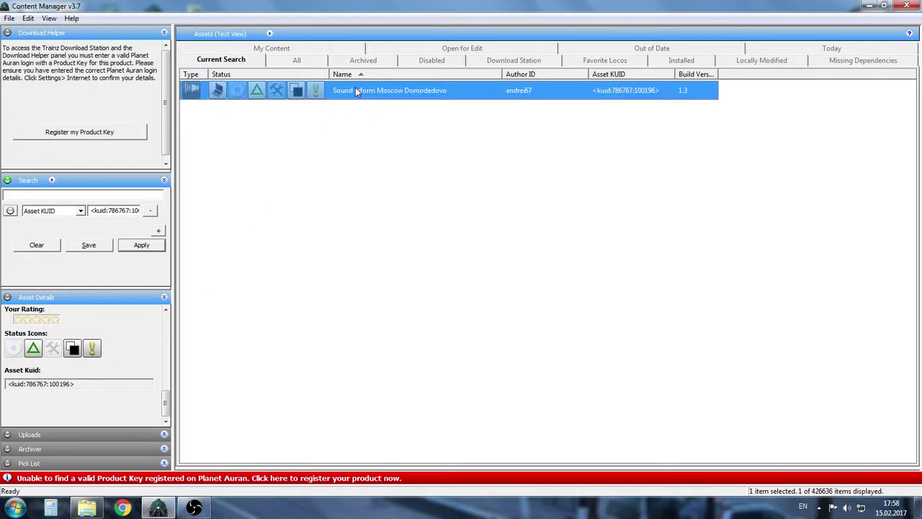
# Search all assets for "rzd ed4m".
pyautogui.click(295, 61)
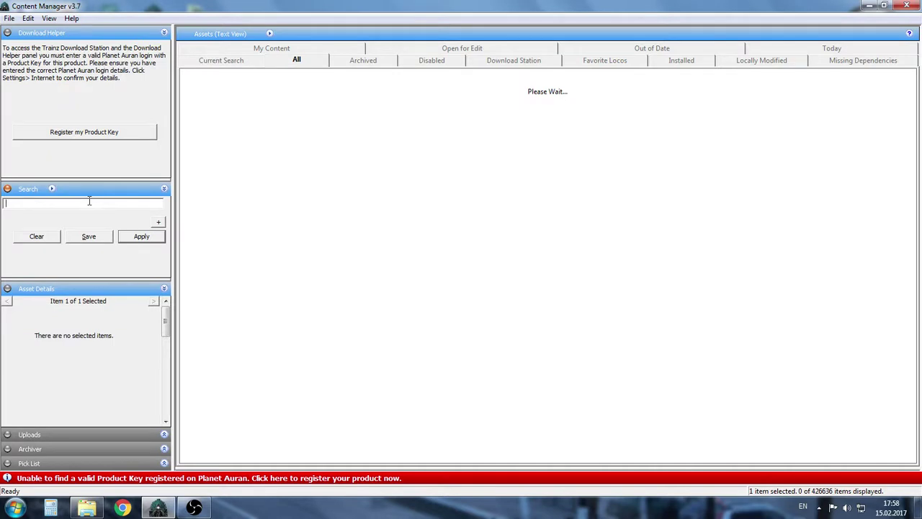
pyautogui.click(90, 201)
pyautogui.write('rz')
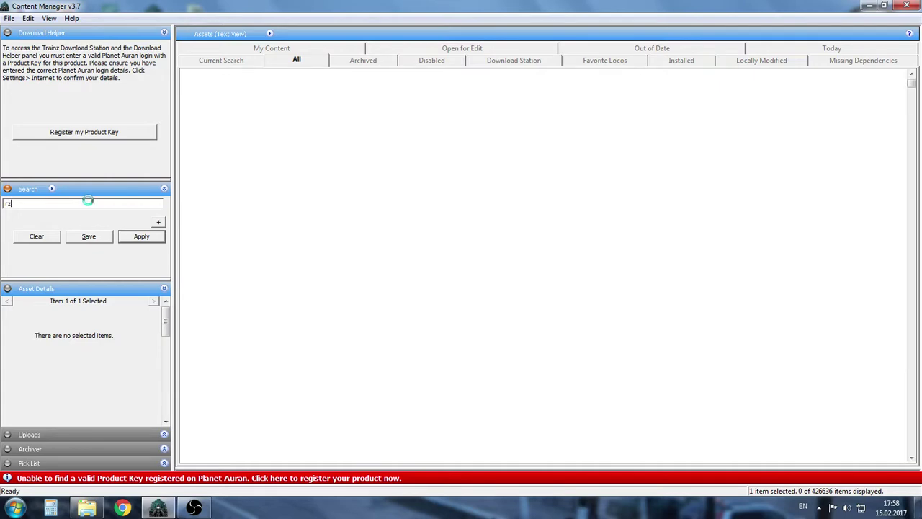
pyautogui.write('d_e')
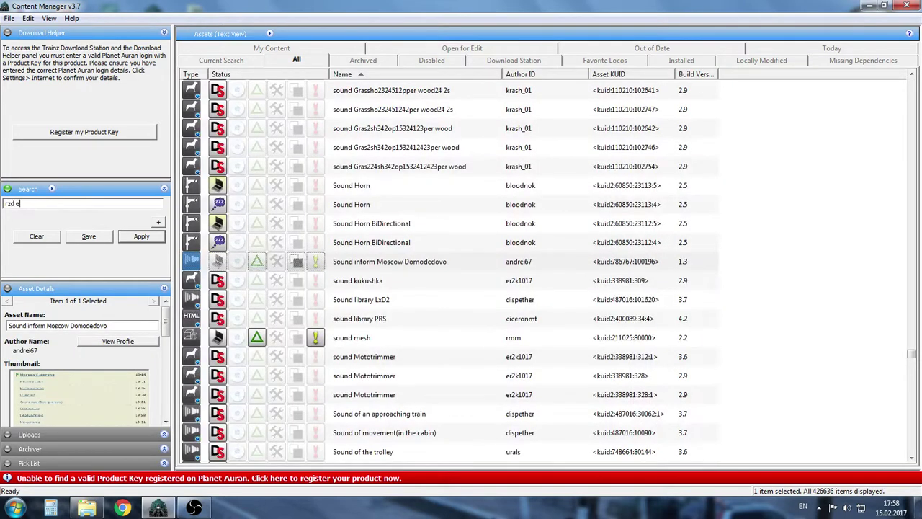
pyautogui.write('d4m')
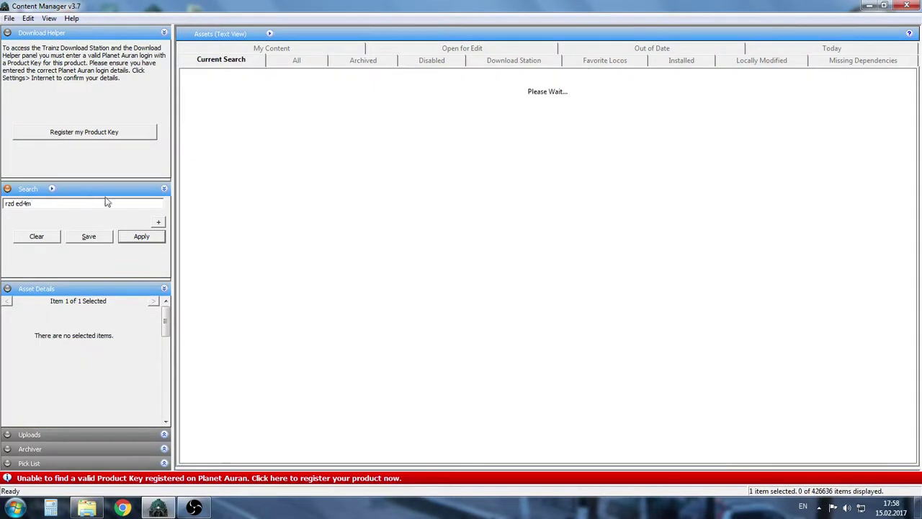
# Find the installed RZD ED4M 0383 Golova lux head car in the search results and select it.
pyautogui.click(364, 265)
pyautogui.scroll(-6, 363, 278)
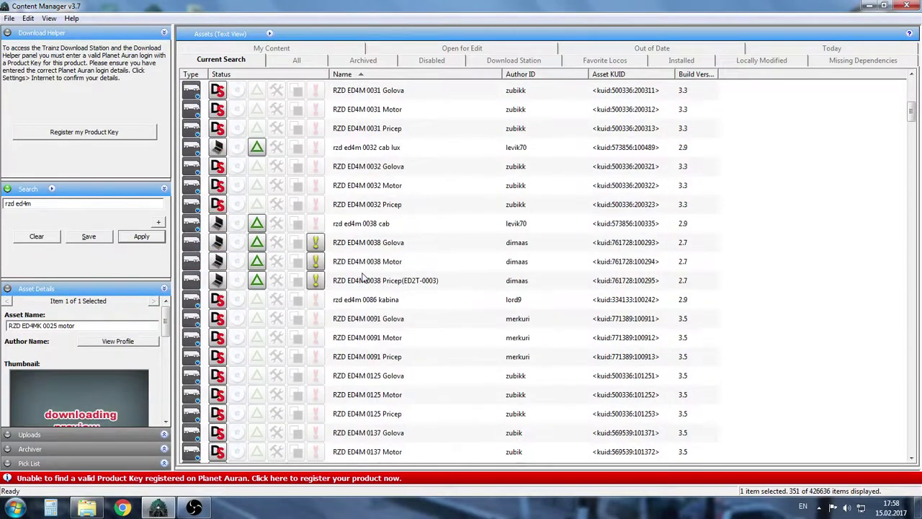
pyautogui.scroll(-10, 371, 251)
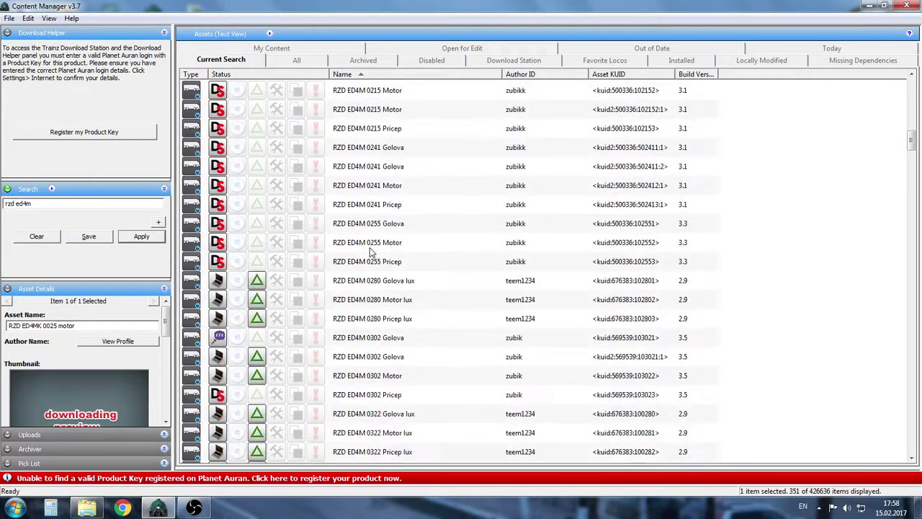
pyautogui.scroll(-4, 371, 251)
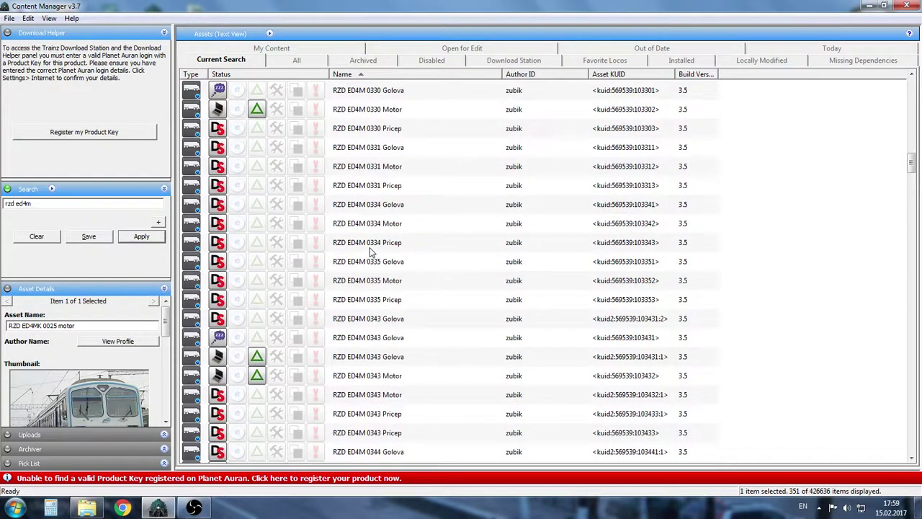
pyautogui.scroll(-3, 371, 250)
pyautogui.click(401, 167)
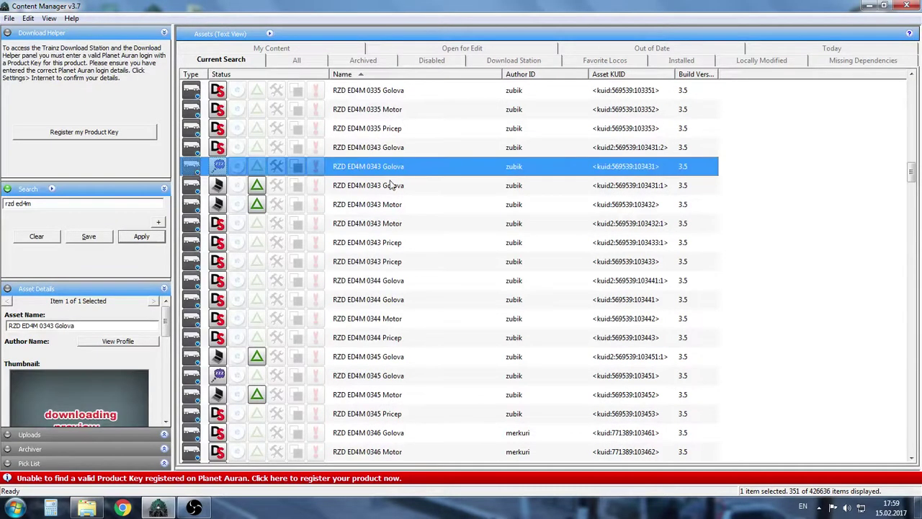
pyautogui.click(391, 185)
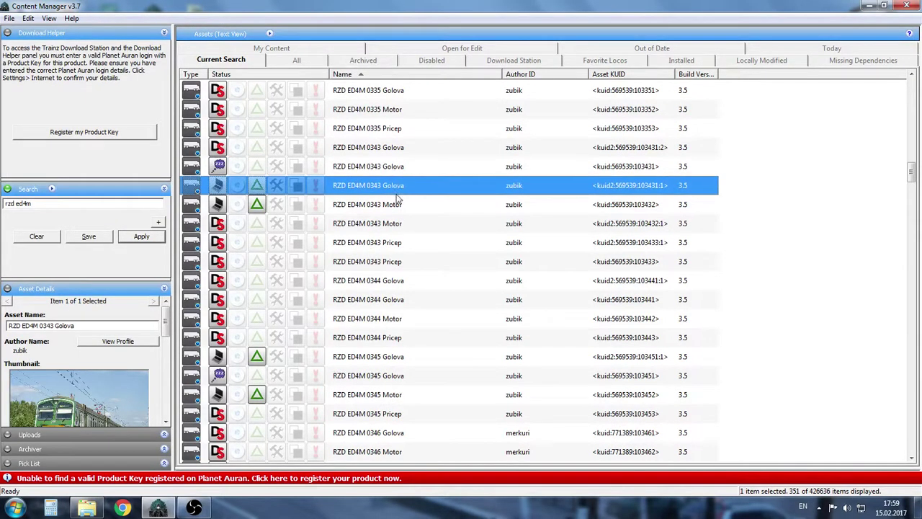
pyautogui.scroll(-20, 396, 216)
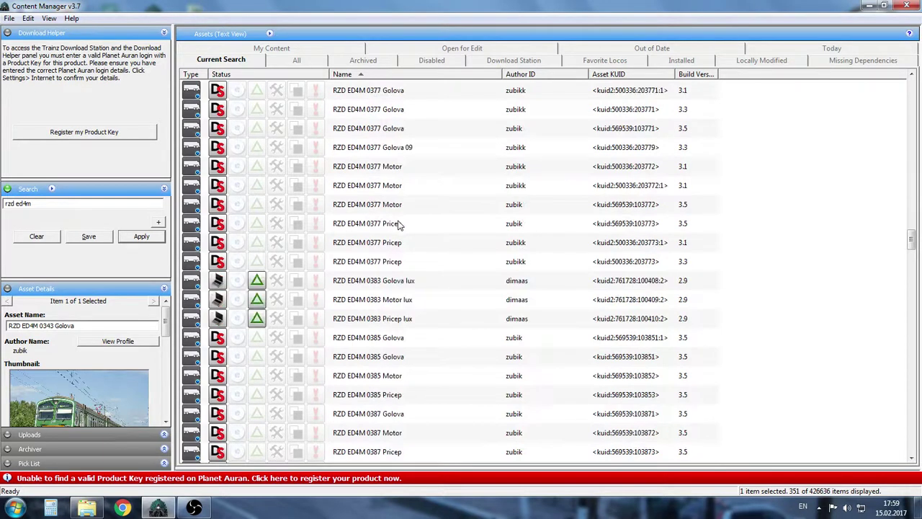
pyautogui.click(354, 283)
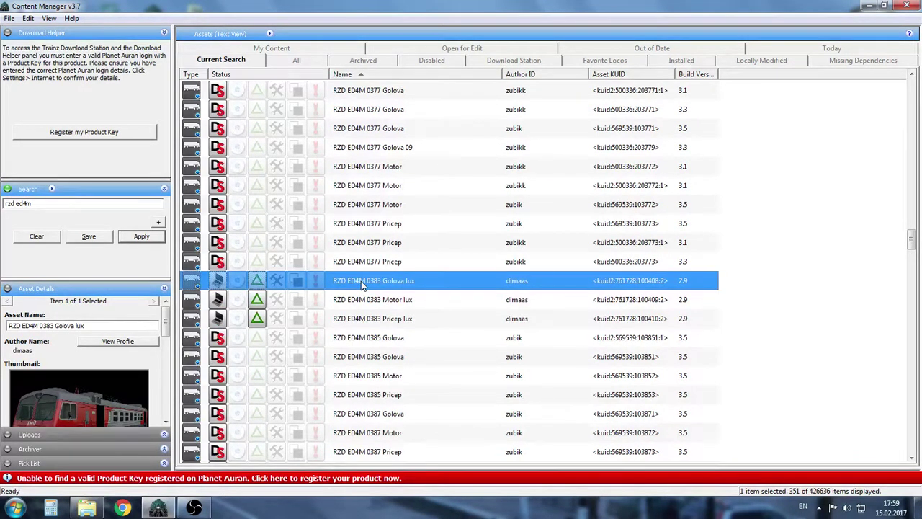
# View the dependencies of RZD ED4M 0383 Golova lux and show them in the main list.
pyautogui.rightClick(362, 286)
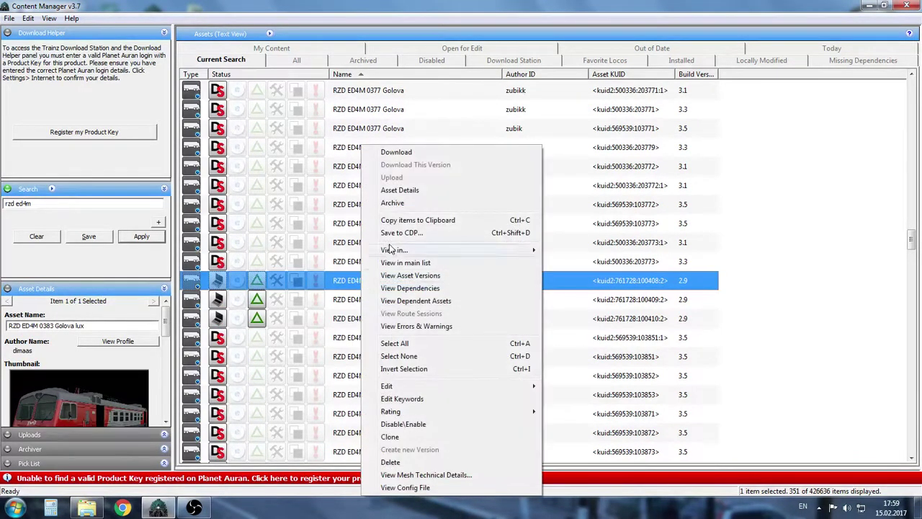
pyautogui.click(429, 289)
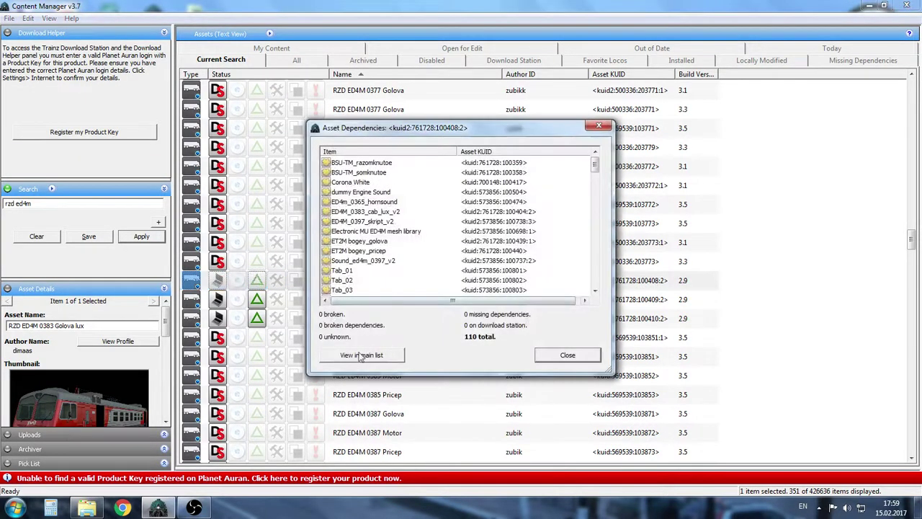
pyautogui.click(380, 356)
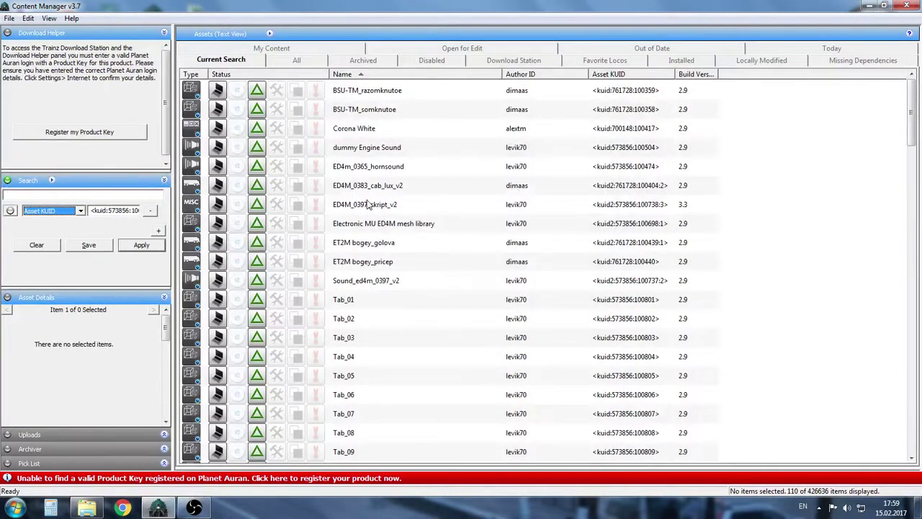
# Open the cab dependency ED4M_0383_cab_lux_v2 for editing in Explorer.
pyautogui.click(371, 188)
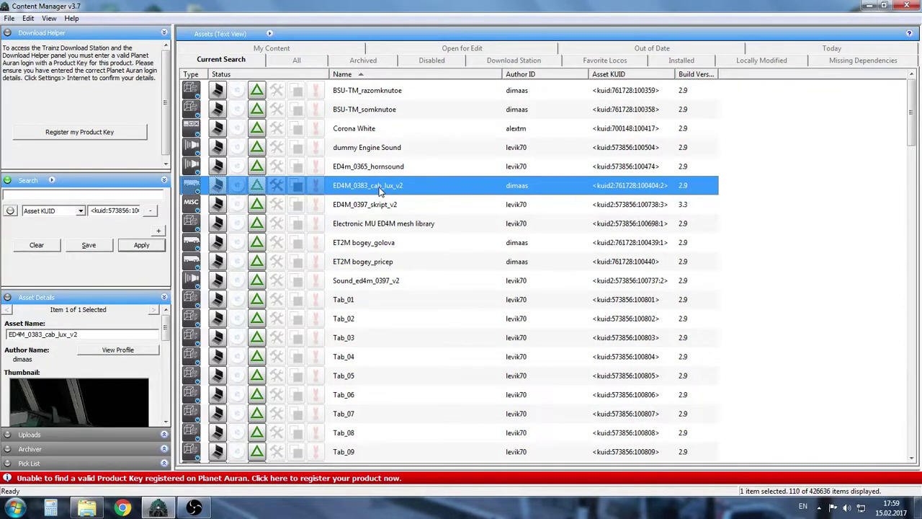
pyautogui.rightClick(393, 186)
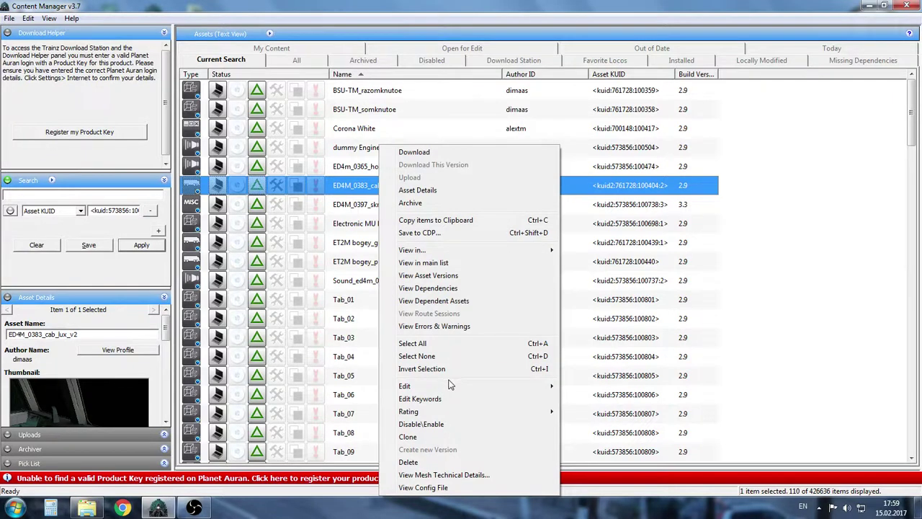
pyautogui.moveTo(465, 389)
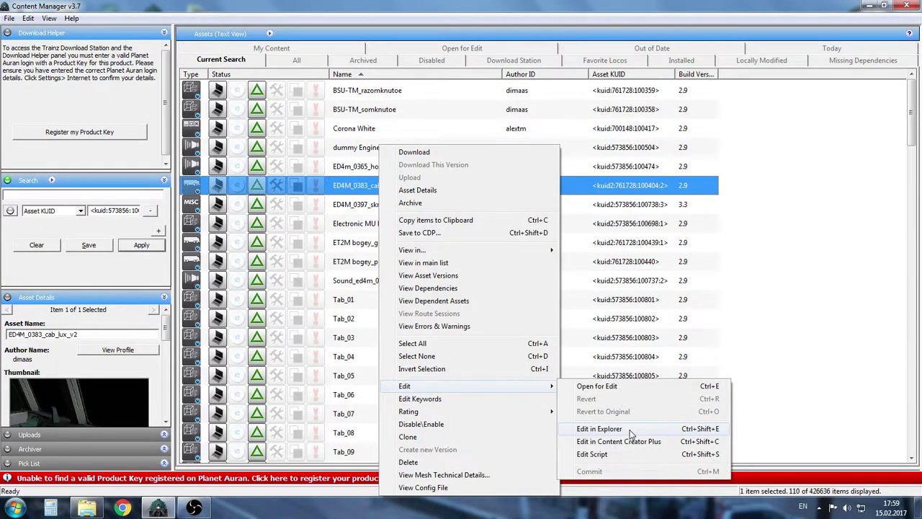
pyautogui.click(598, 429)
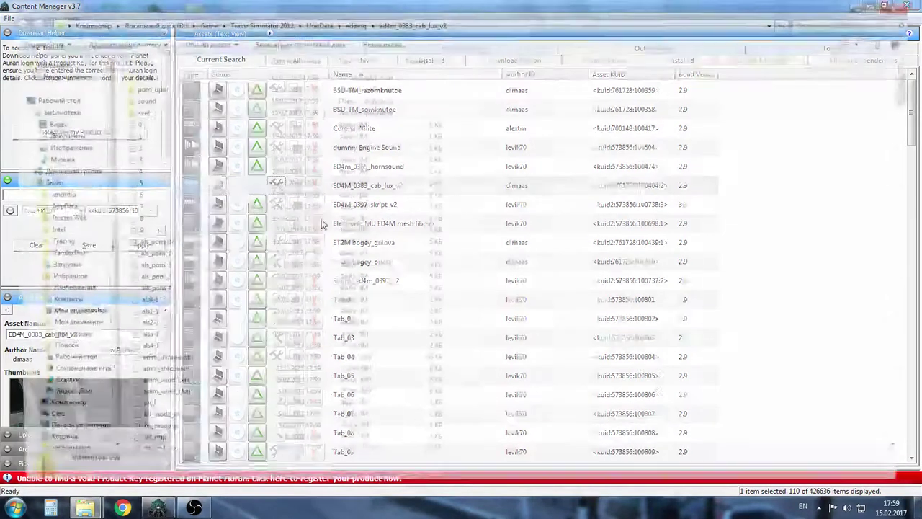
# Find the config file in the ed4m_0383_cab_lux_v2 folder and open it in Notepad.
pyautogui.scroll(-20, 214, 209)
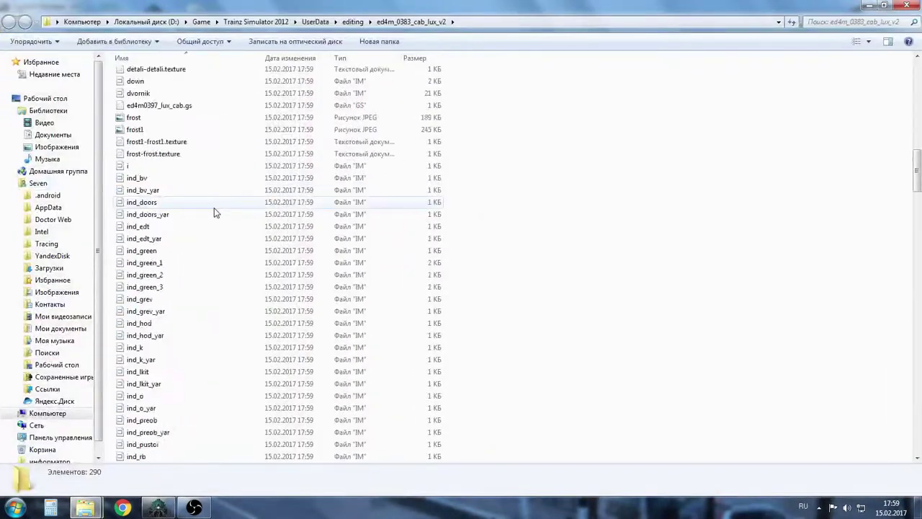
pyautogui.scroll(-20, 214, 213)
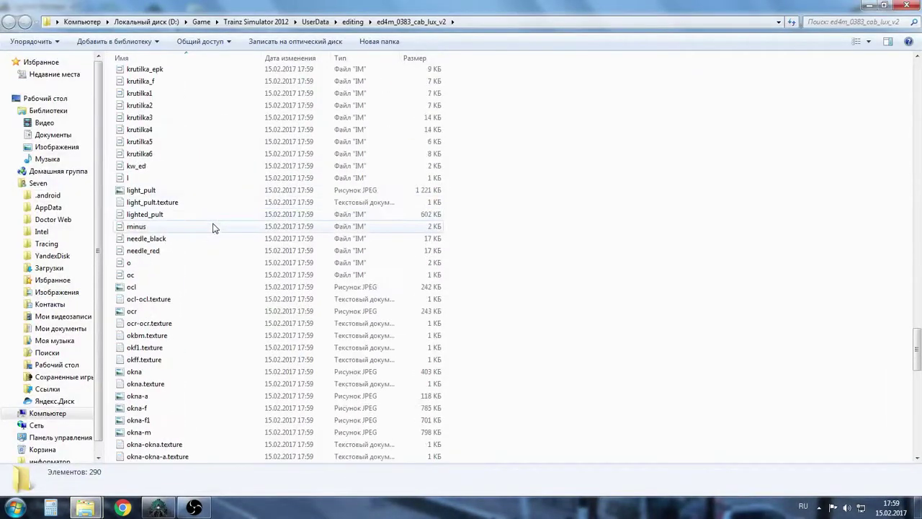
pyautogui.scroll(-12, 209, 245)
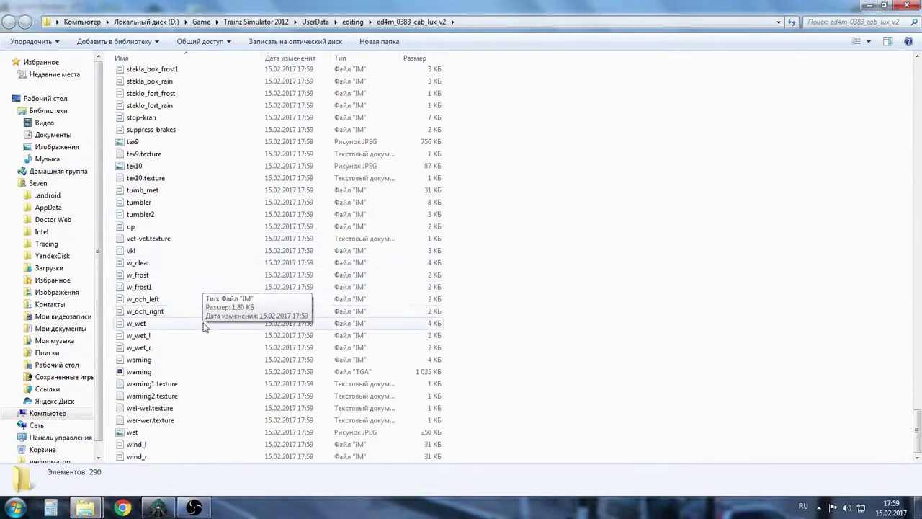
pyautogui.scroll(6, 209, 282)
pyautogui.scroll(15, 170, 216)
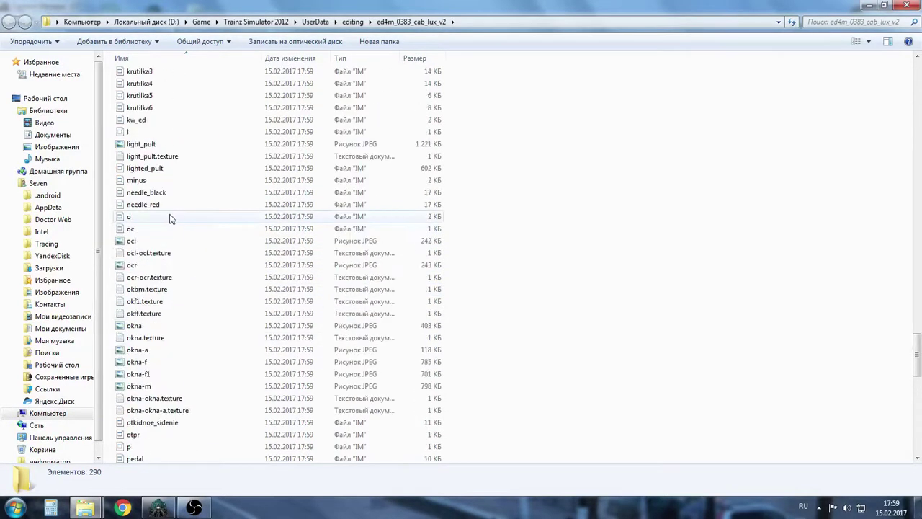
pyautogui.scroll(20, 180, 230)
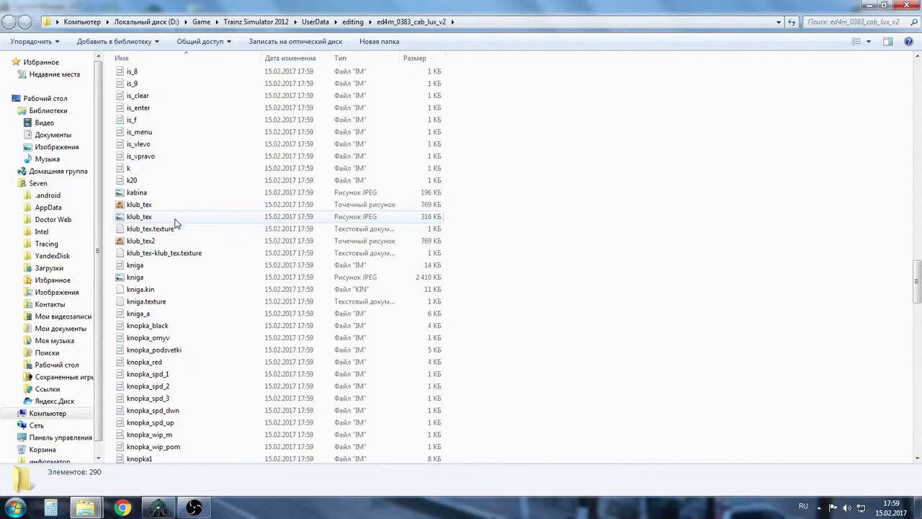
pyautogui.scroll(20, 192, 245)
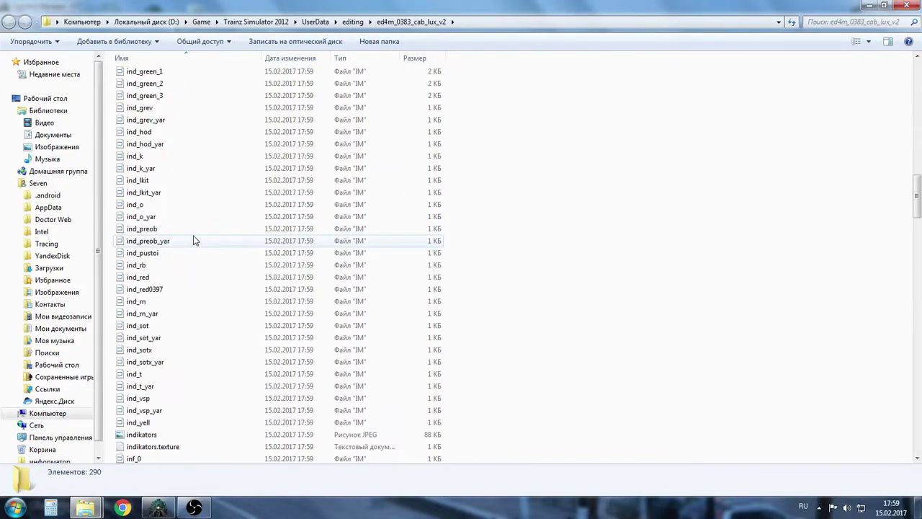
pyautogui.scroll(5, 194, 240)
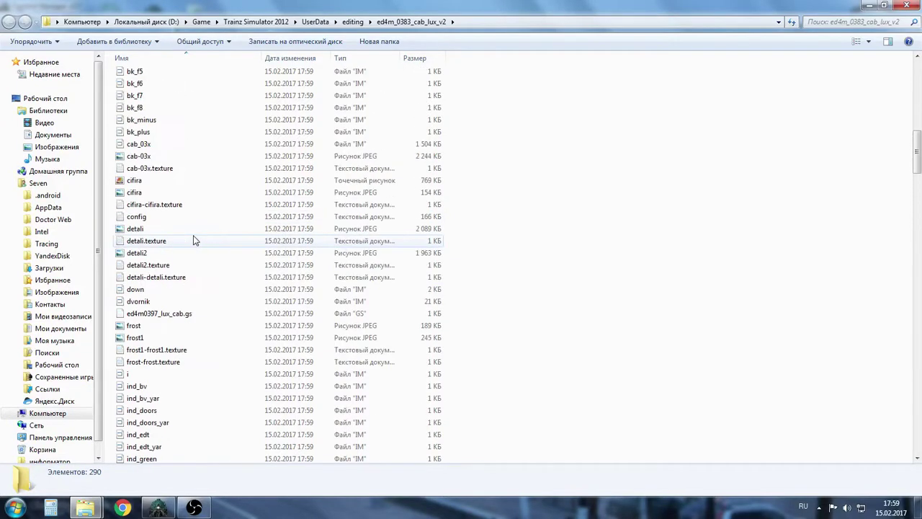
pyautogui.click(147, 218)
pyautogui.doubleClick(148, 217)
# Replace the inform_0 KUID in the kuid-table at the end of the config with <kuid:786767:100196>.
pyautogui.scroll(-15, 810, 106)
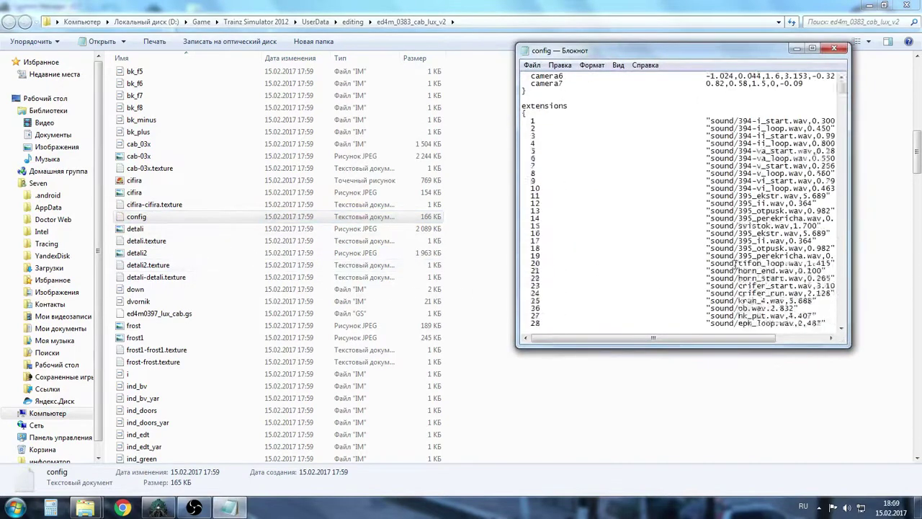
pyautogui.click(812, 48)
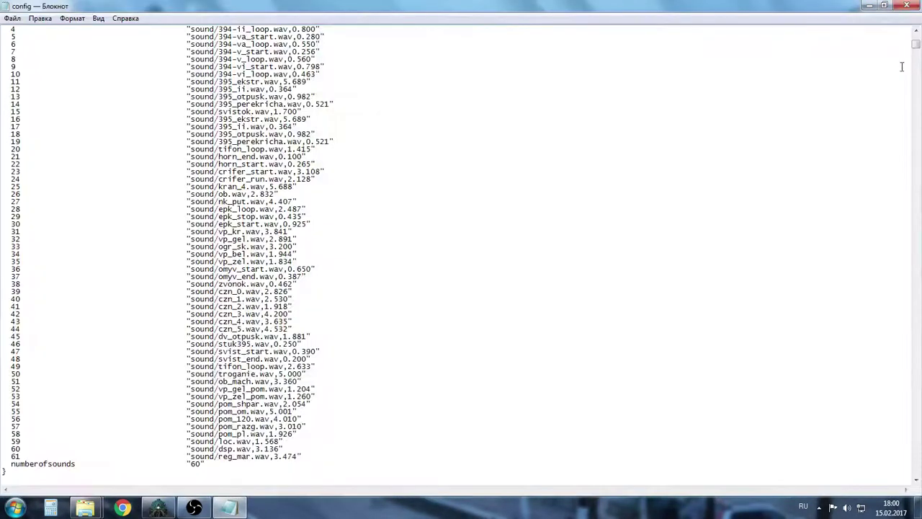
pyautogui.scroll(15, 916, 57)
pyautogui.moveTo(915, 58); pyautogui.dragTo(916, 472)
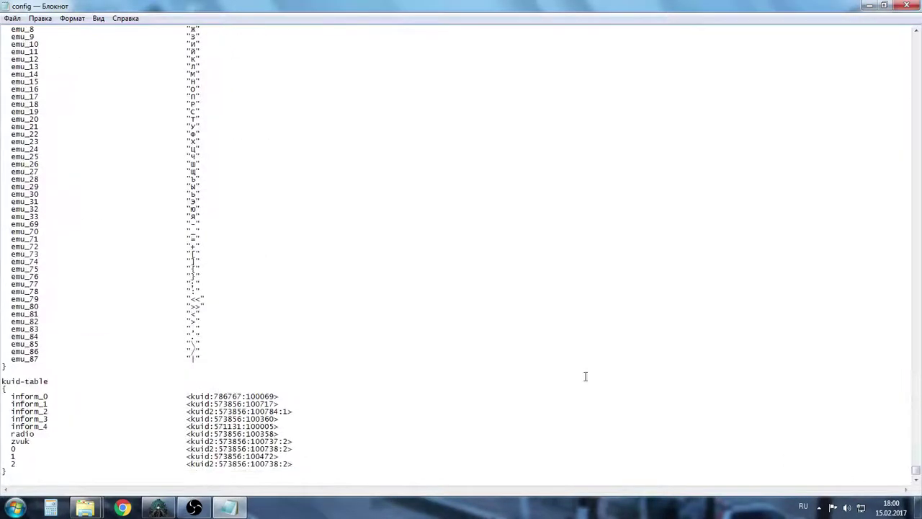
pyautogui.doubleClick(248, 396)
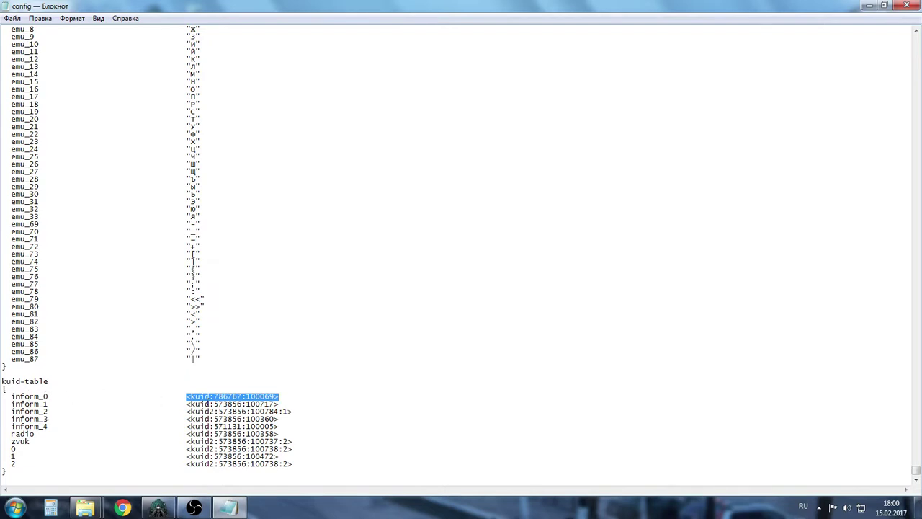
pyautogui.write('<kuid:786767:100156>')
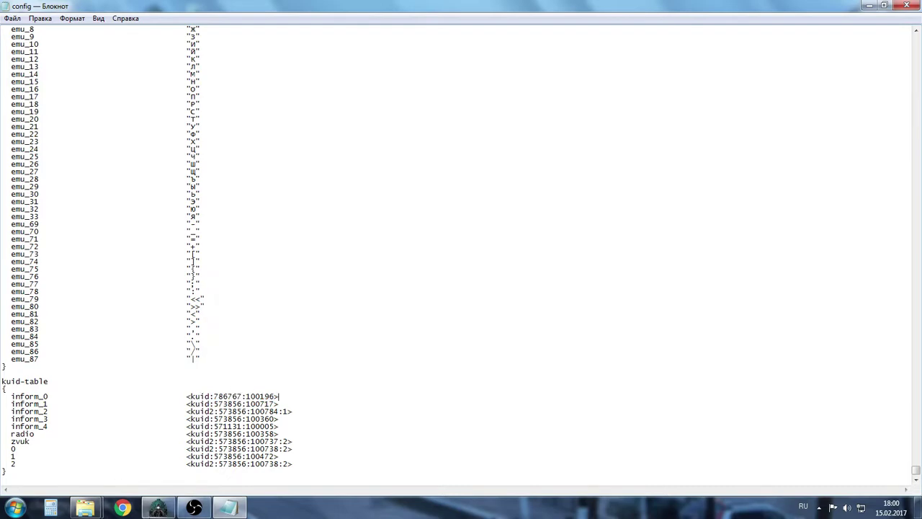
# Switch to Content Manager and check the announcer assets among the dependencies of ED4M_0383_cab_lux_v2, then close the list.
pyautogui.click(158, 508)
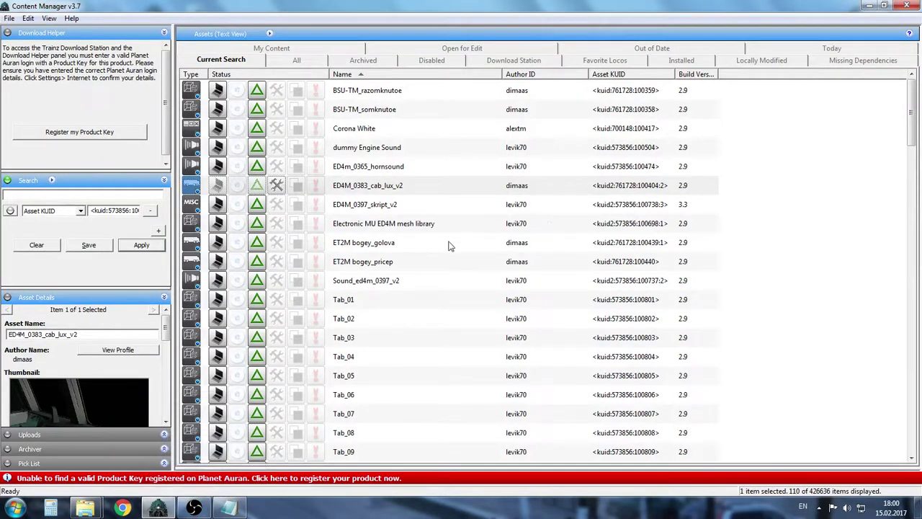
pyautogui.click(229, 508)
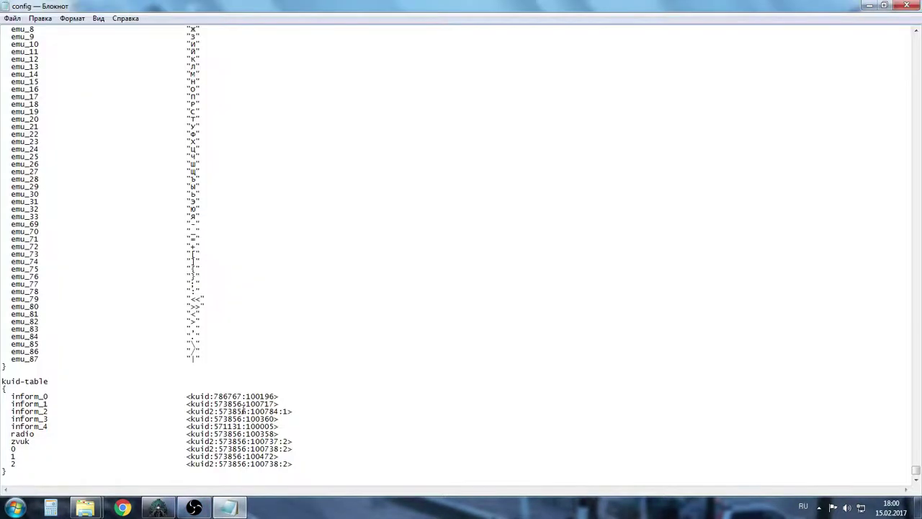
pyautogui.click(159, 508)
pyautogui.rightClick(361, 190)
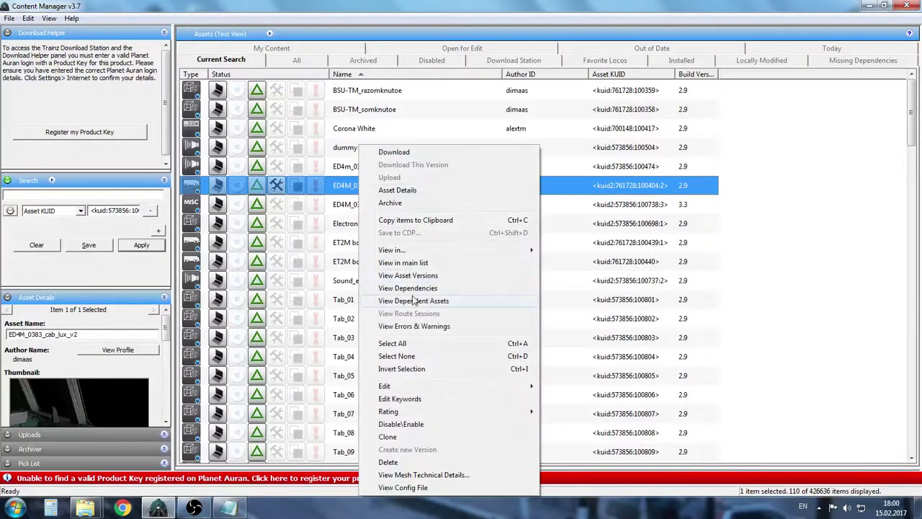
pyautogui.click(408, 286)
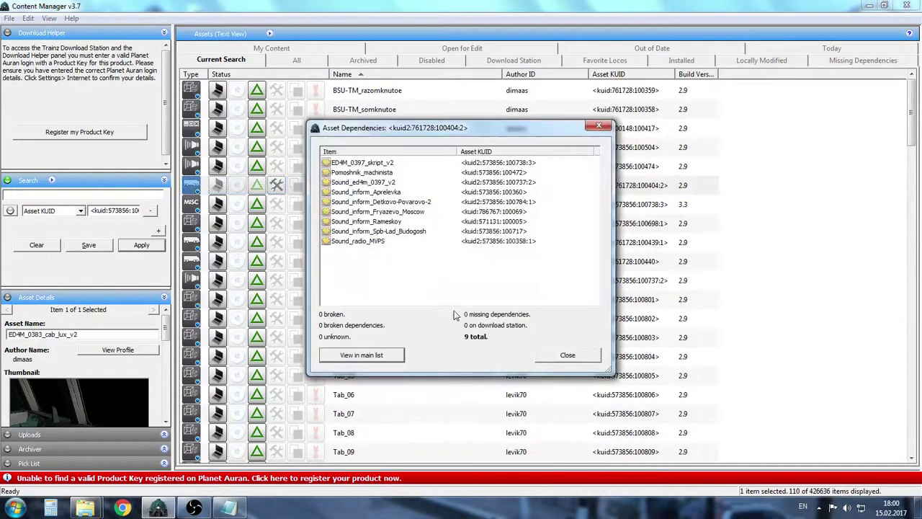
pyautogui.click(567, 357)
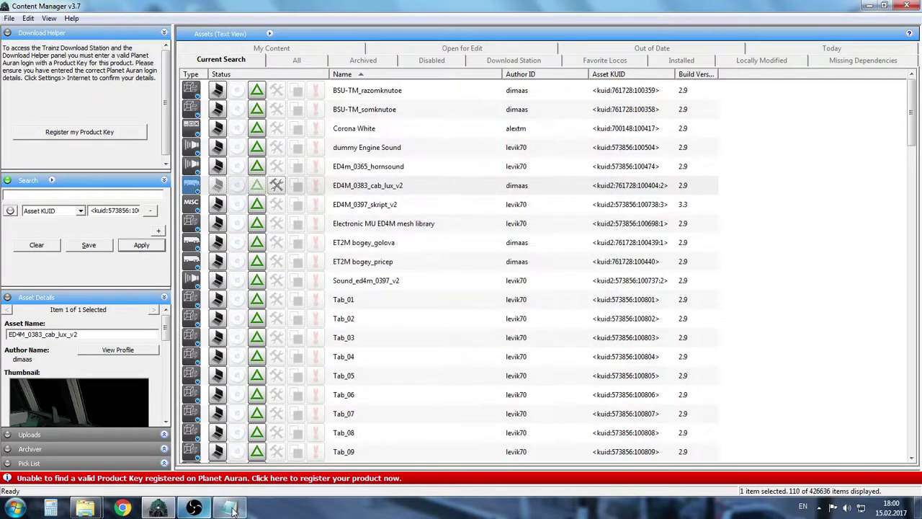
# Return to the cab's config file in Notepad and close it, saving the changes.
pyautogui.click(229, 508)
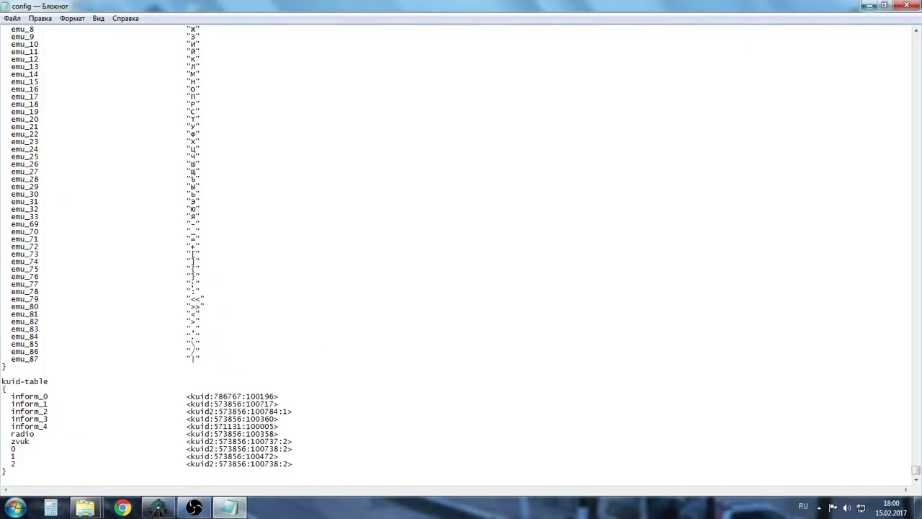
pyautogui.click(906, 5)
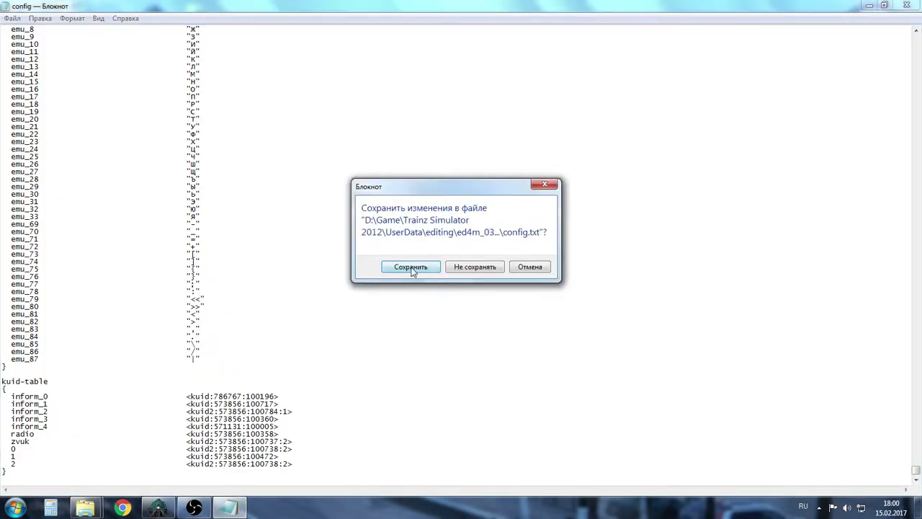
pyautogui.click(416, 266)
# Commit the edited ED4M_0383_cab_lux_v2 asset in Content Manager and select it in the list again.
pyautogui.rightClick(344, 186)
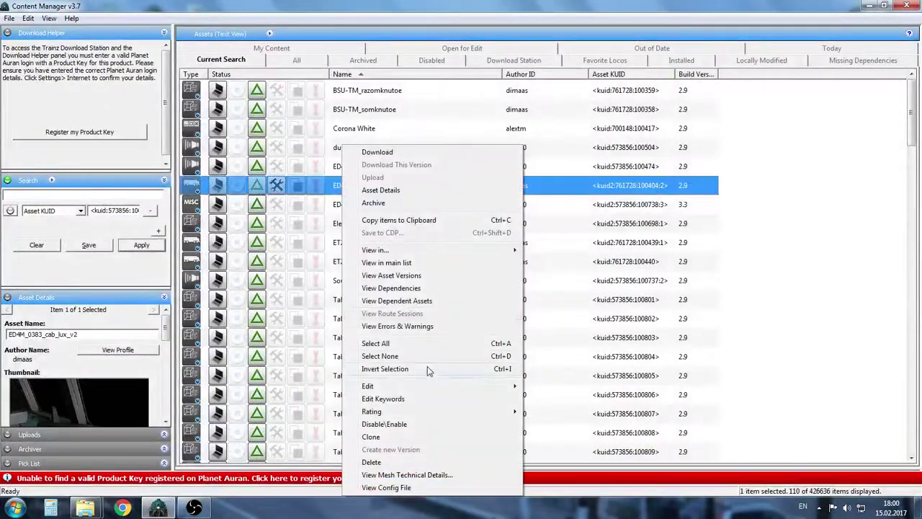
pyautogui.moveTo(437, 387)
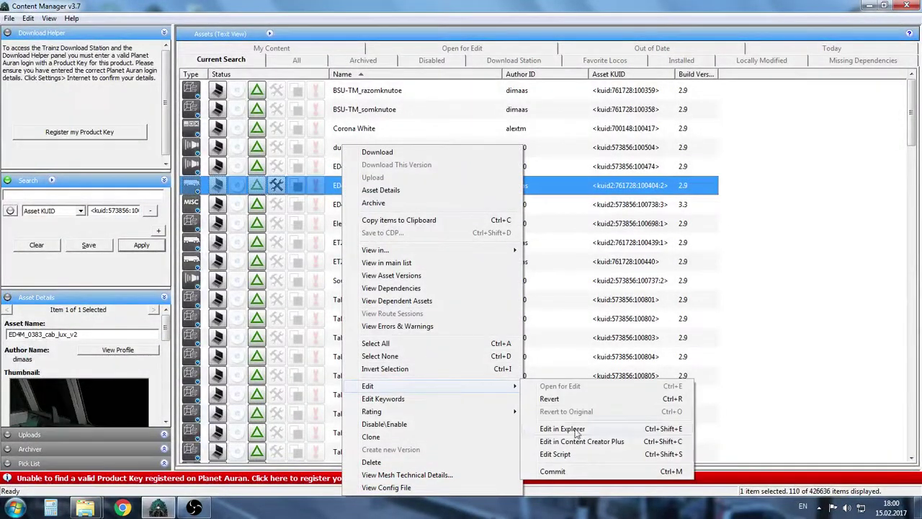
pyautogui.click(553, 471)
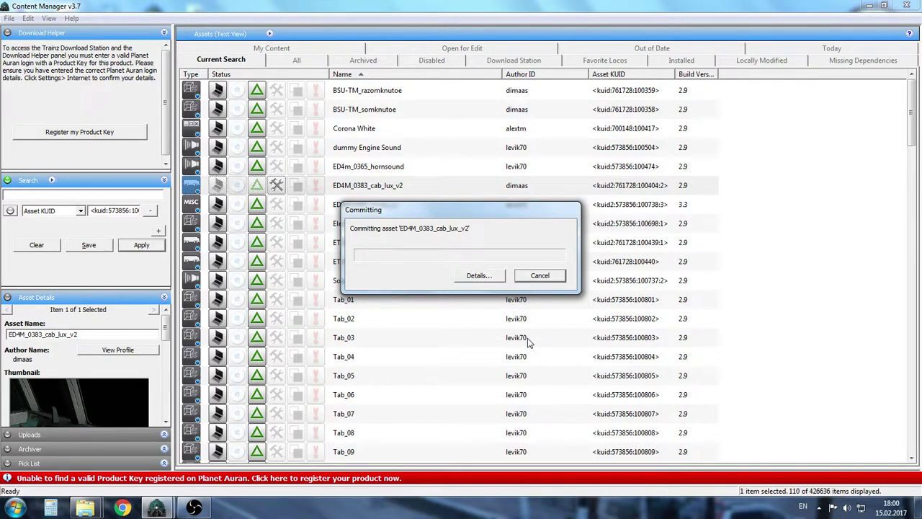
pyautogui.hotkey('alt', 'shift')
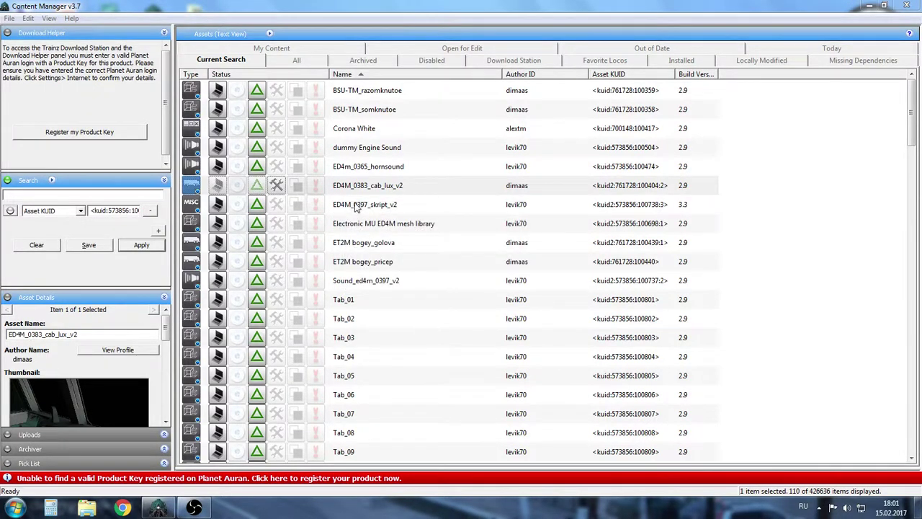
pyautogui.click(355, 205)
pyautogui.click(355, 186)
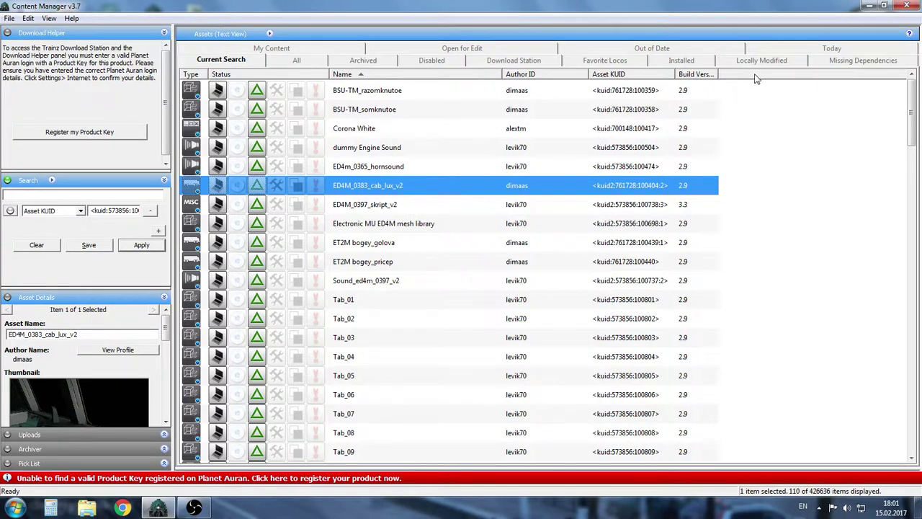
pyautogui.click(193, 508)
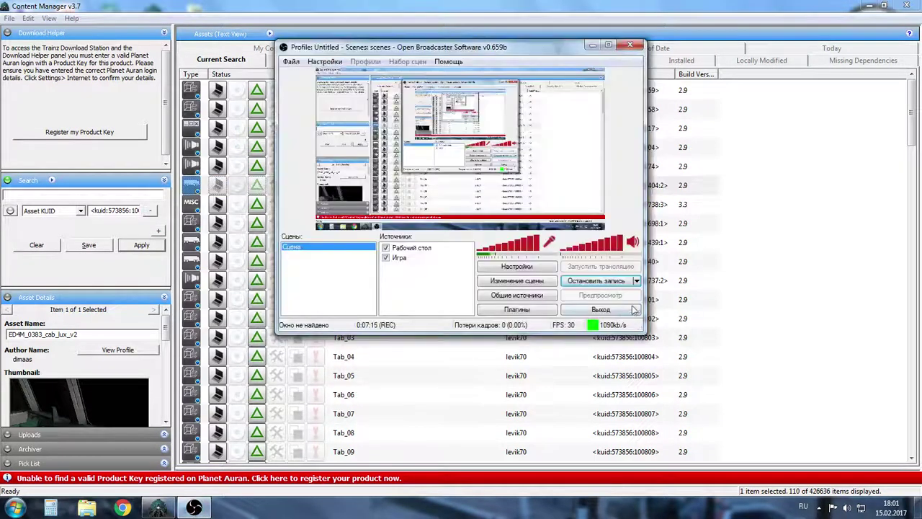